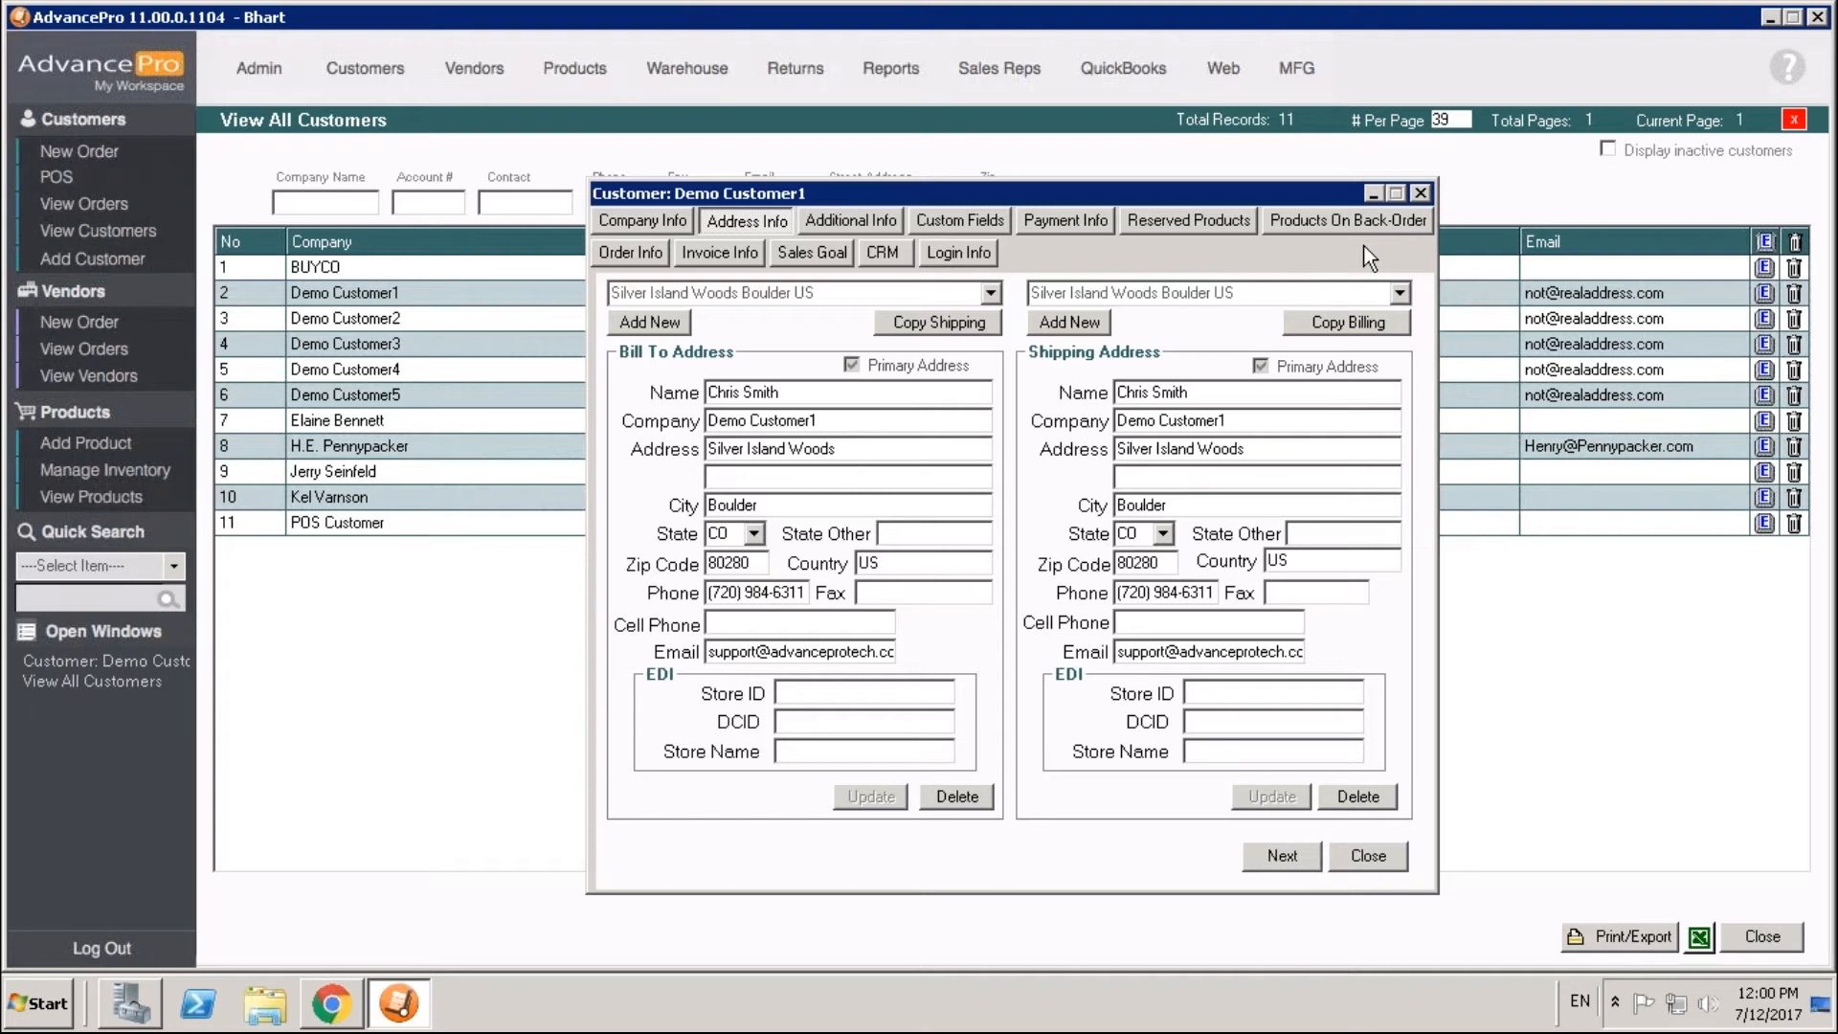
Step: Close the open customer record, start a new customer purchase order for Demo Customer1, and proceed to its order details
left_click(1420, 195)
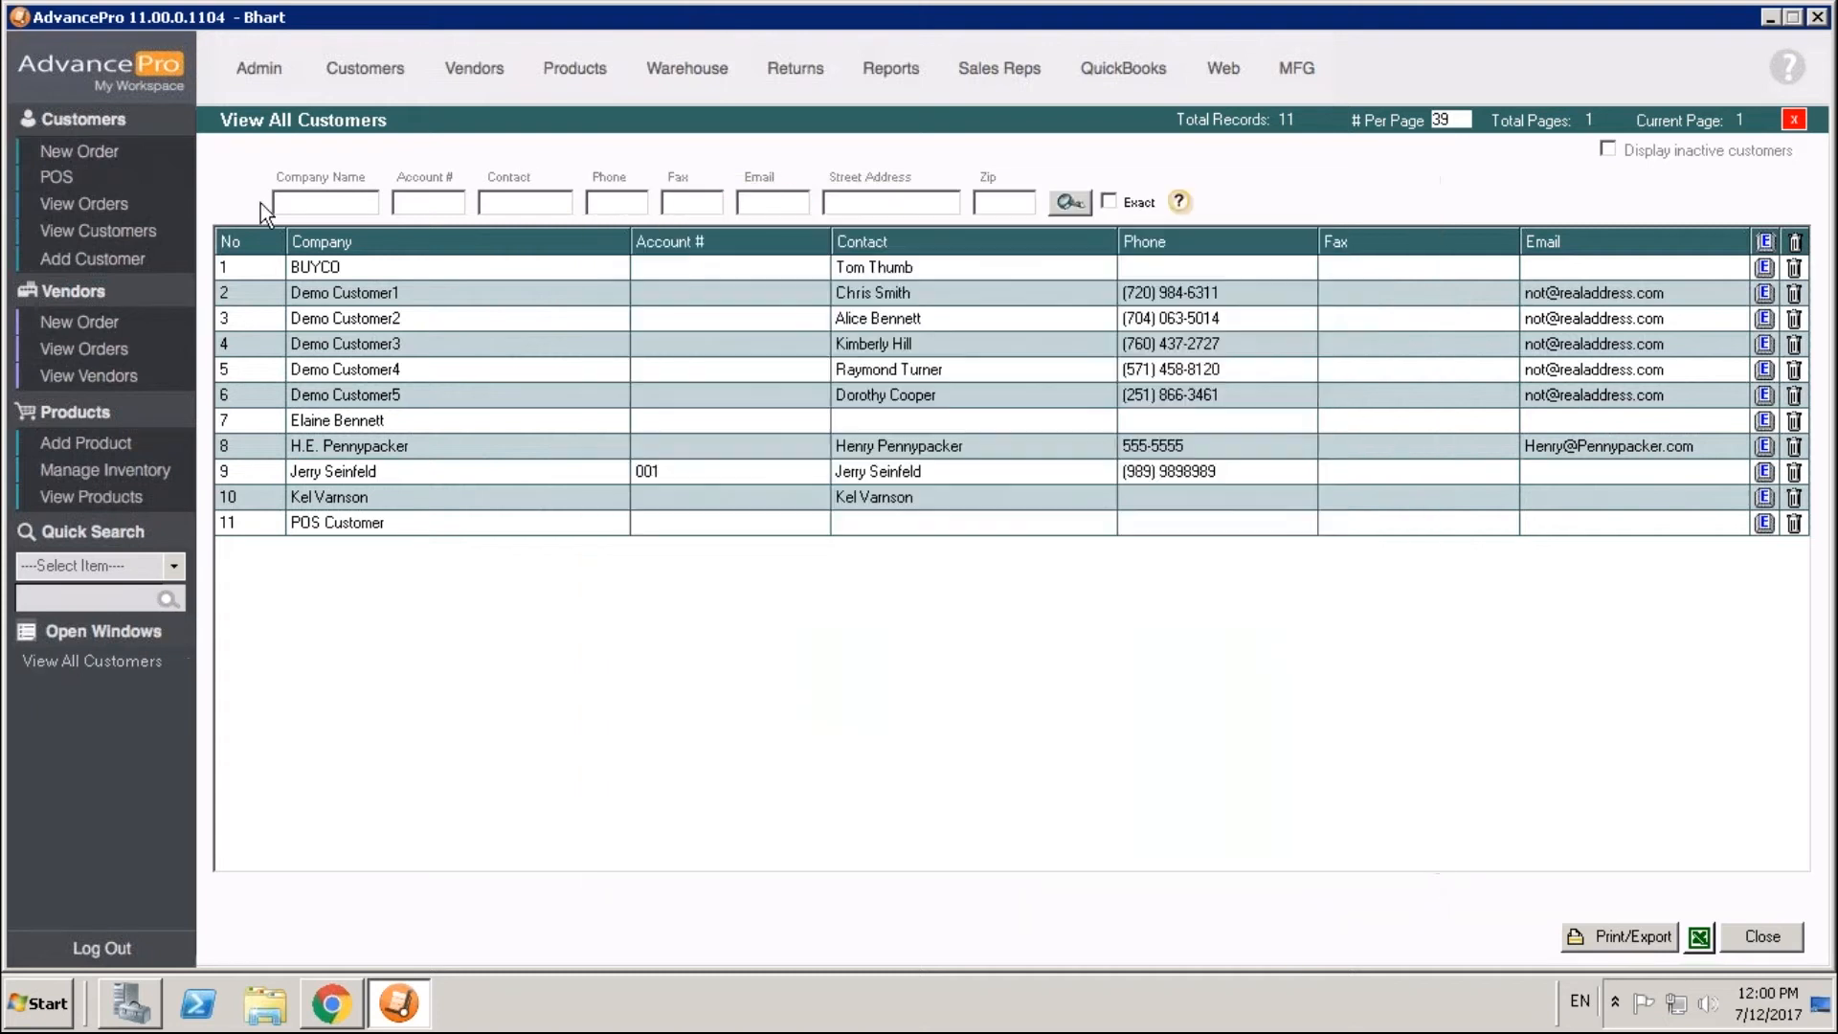
left_click(157, 156)
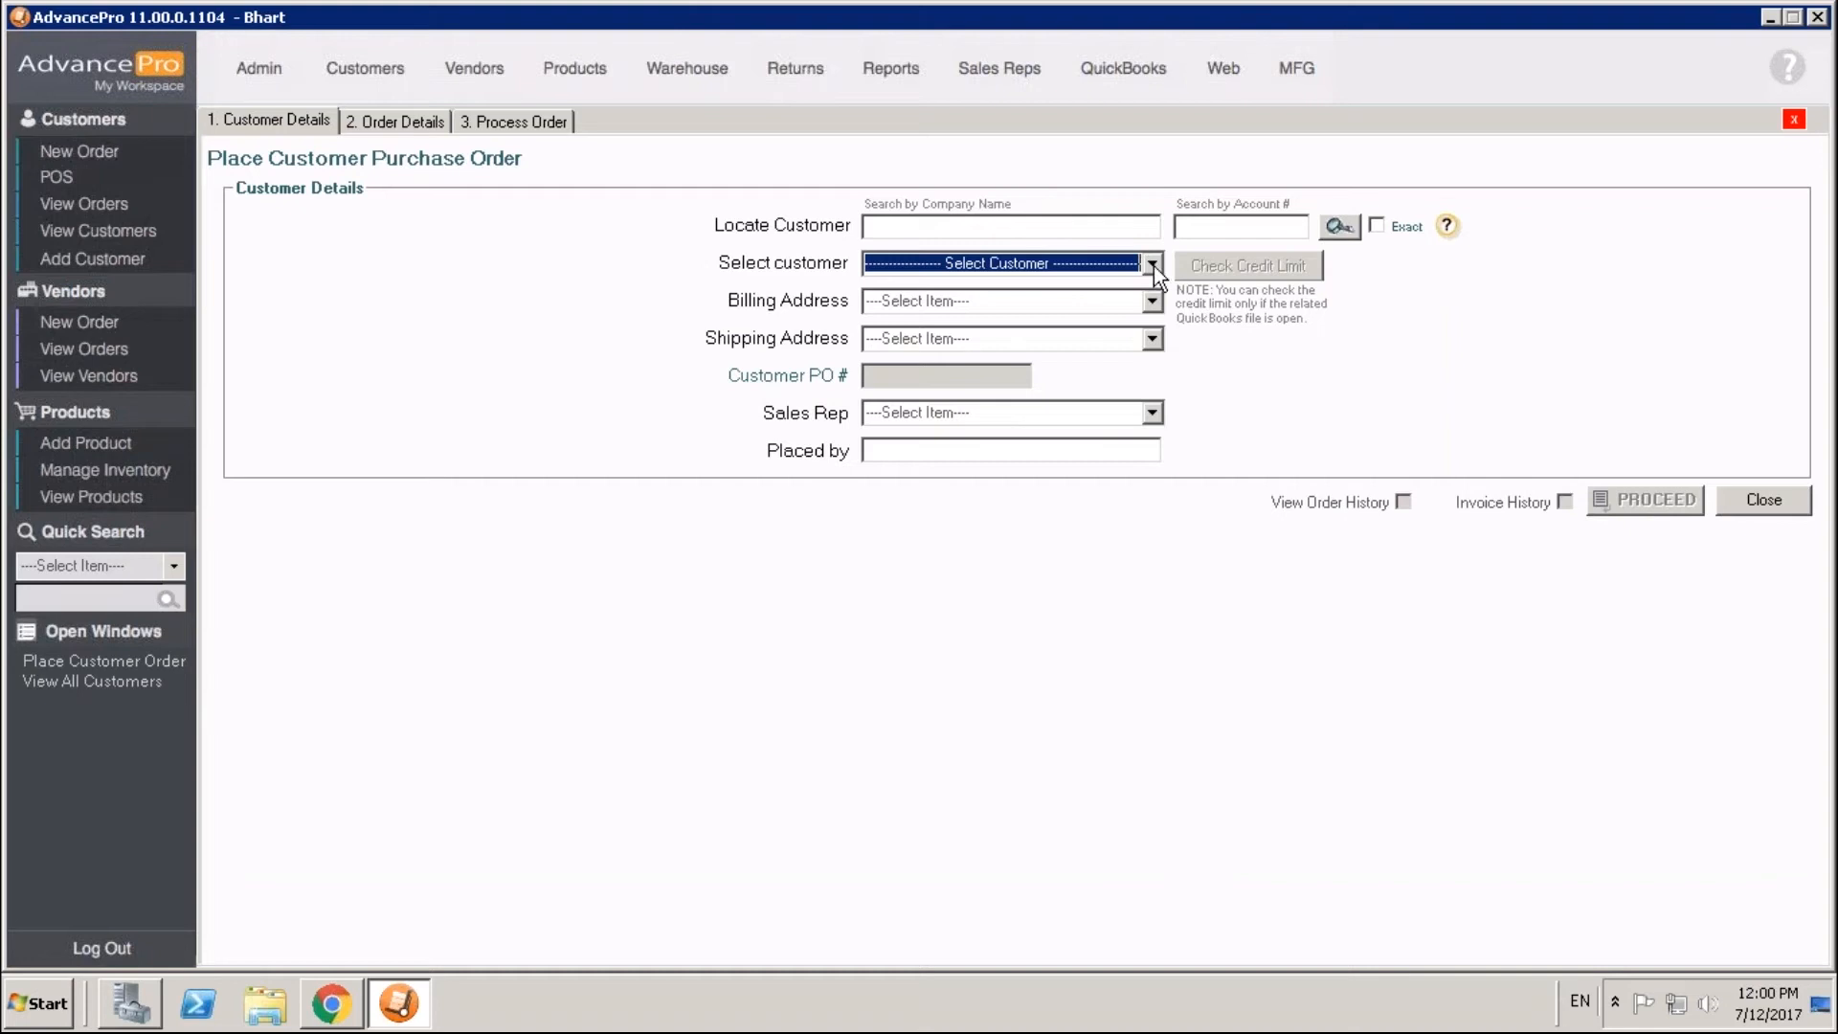
left_click(1153, 264)
left_click(1050, 325)
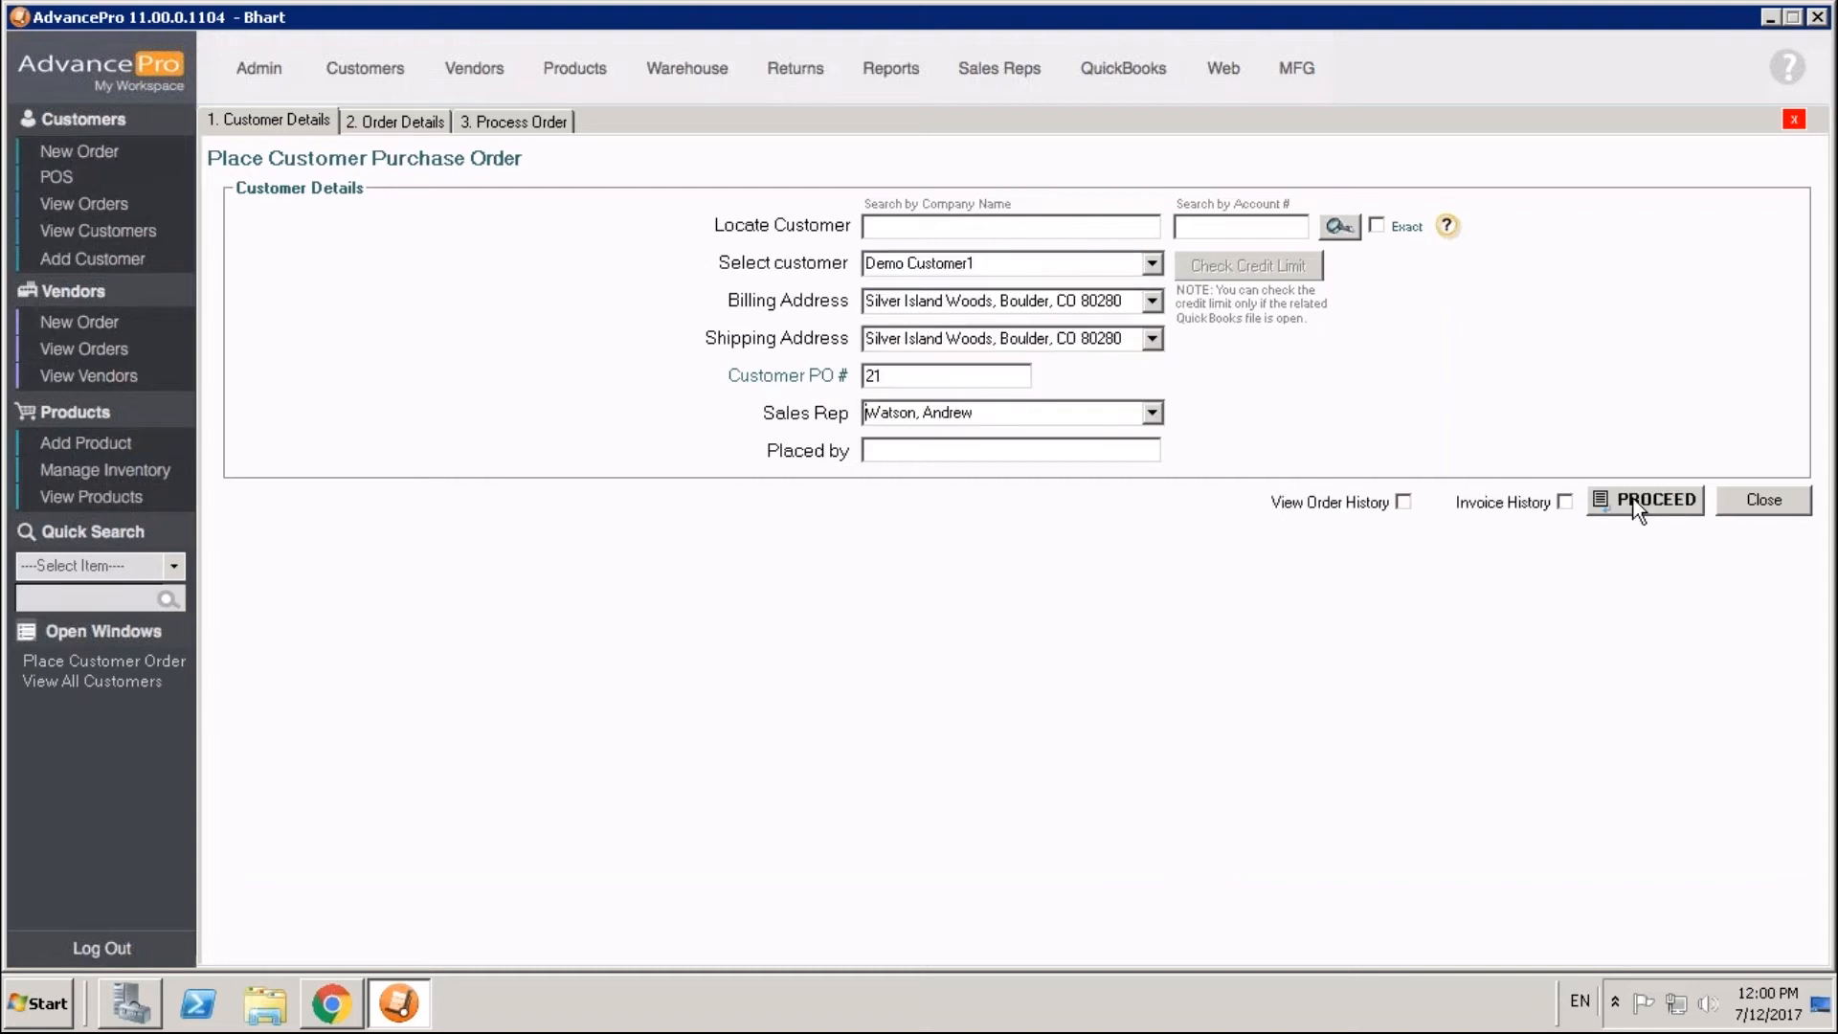
left_click(1645, 501)
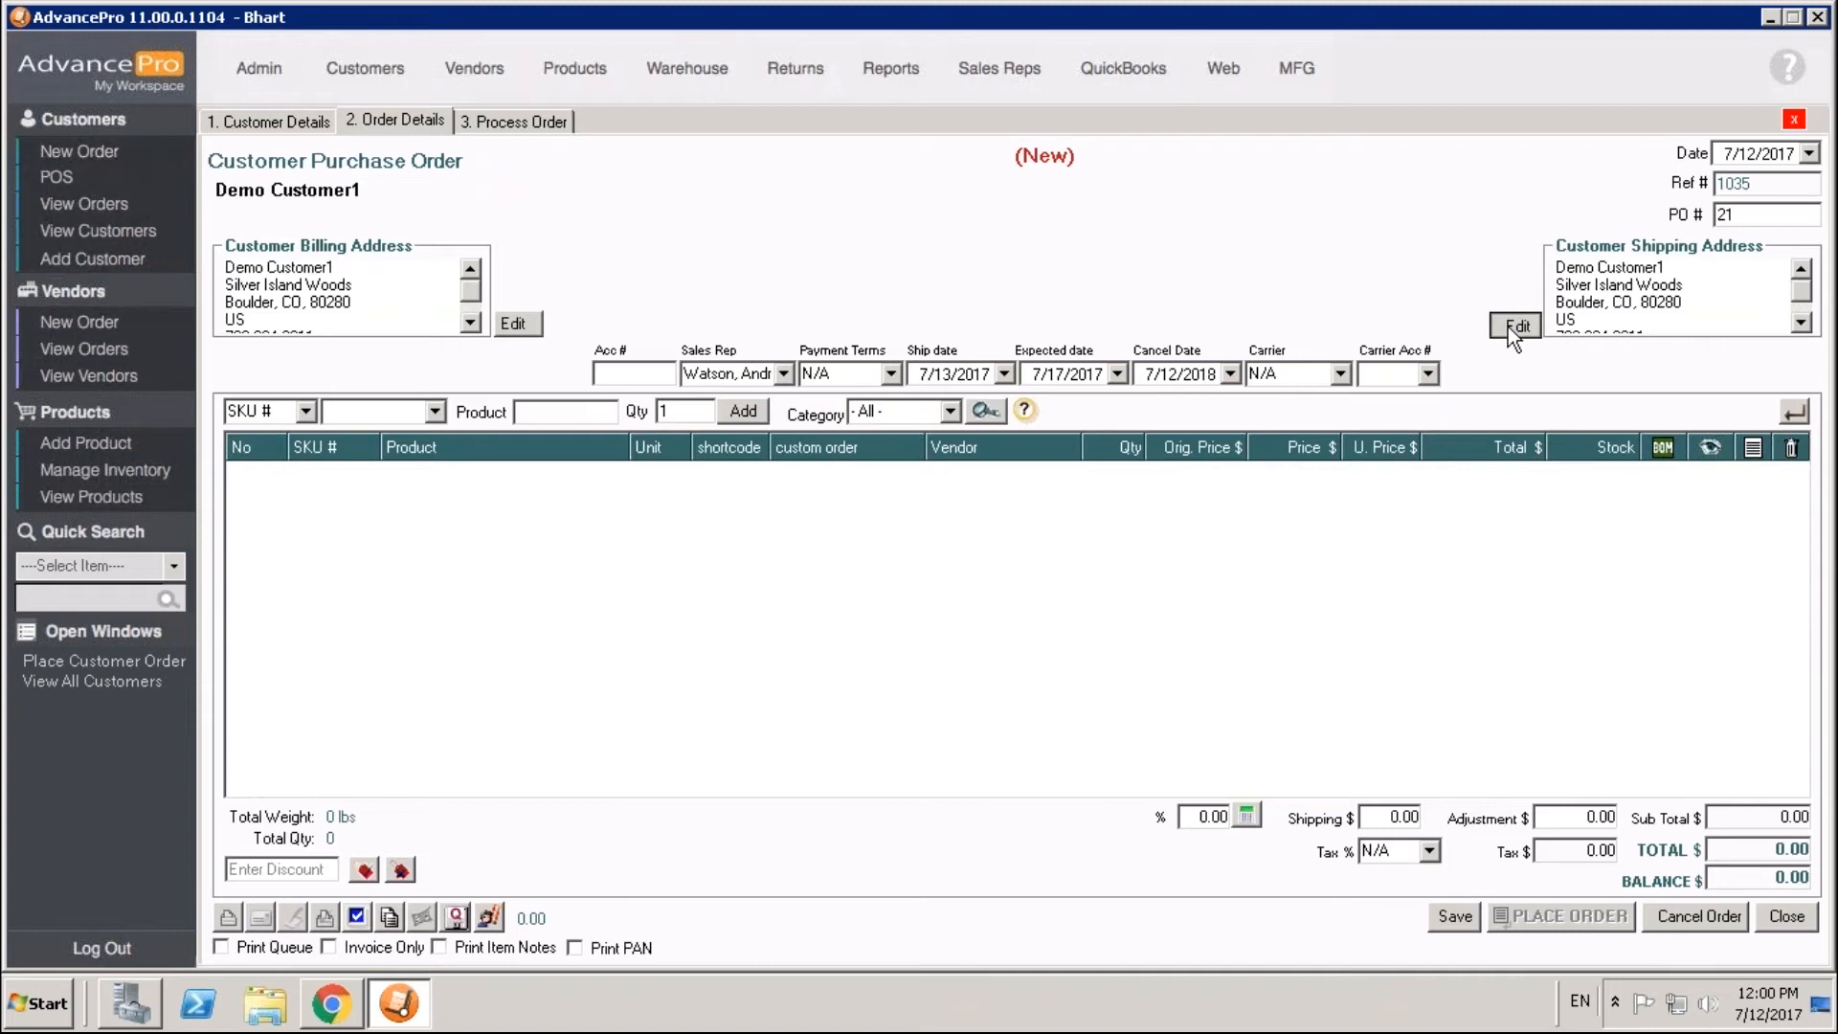
Step: Check the shipping address choices available for the Demo Customer1 order and leave the address form
left_click(1515, 325)
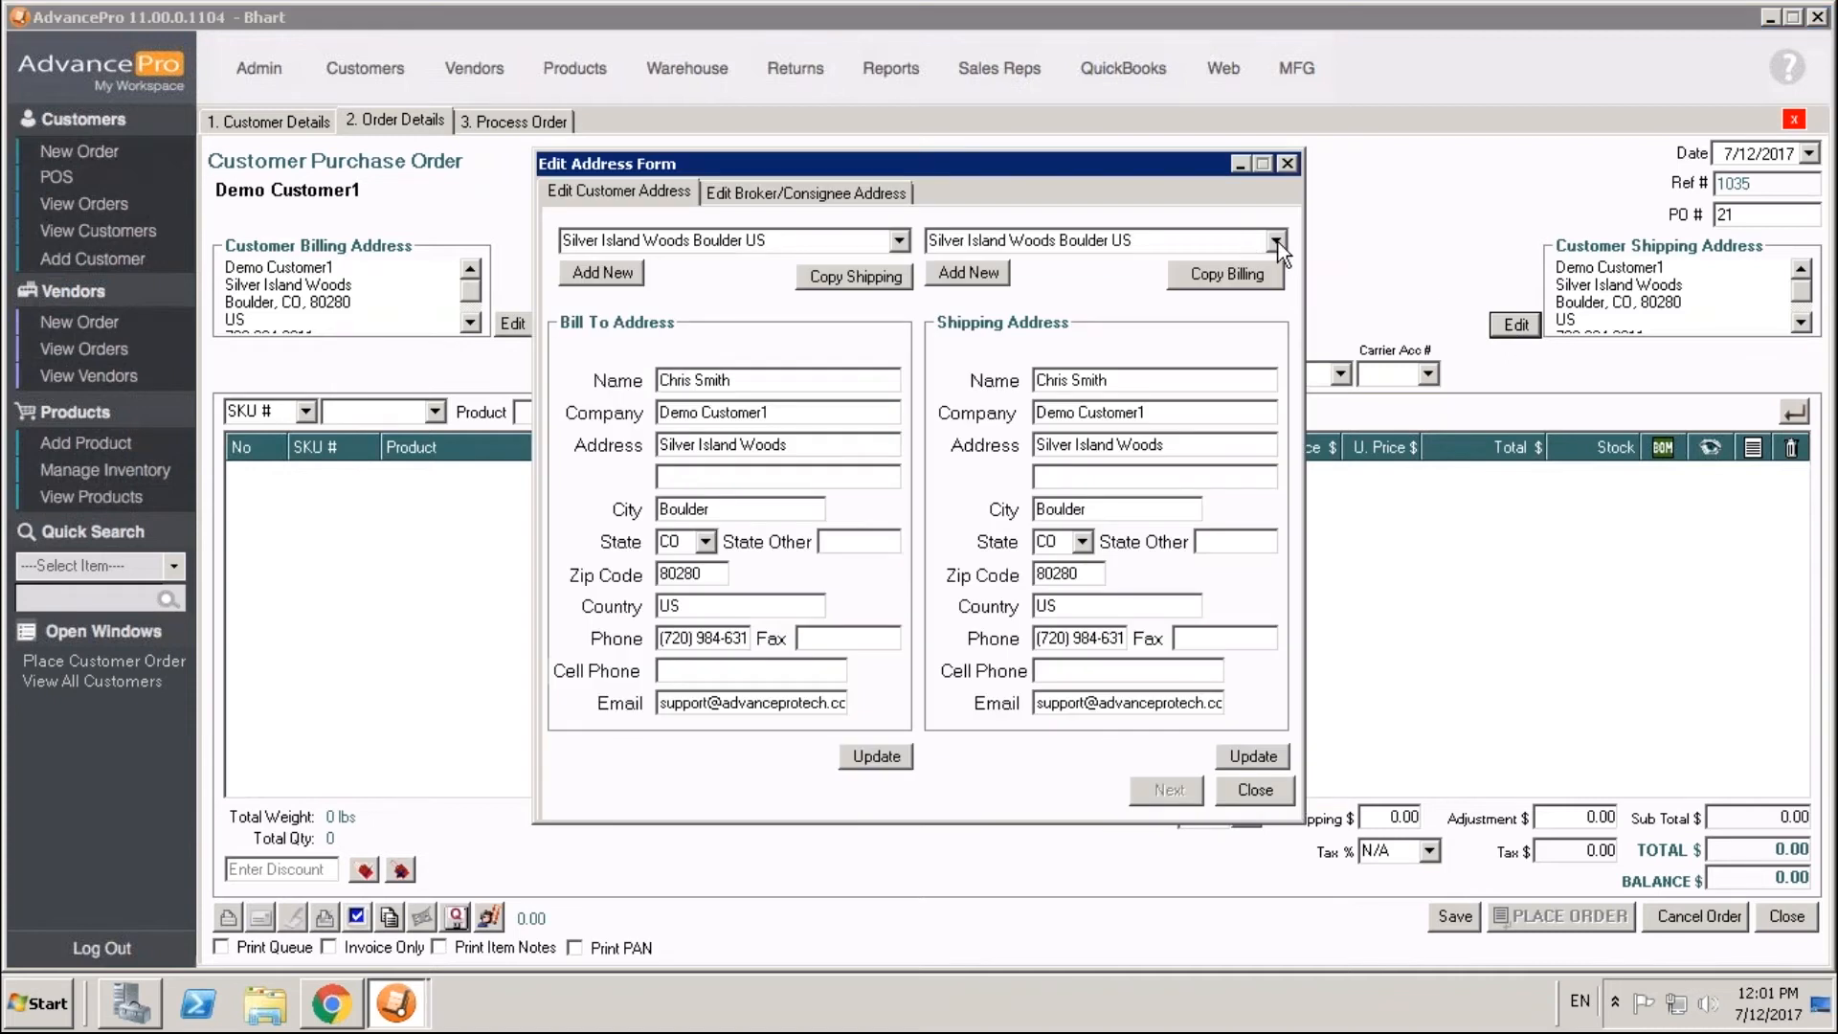
left_click(1278, 241)
left_click(1279, 239)
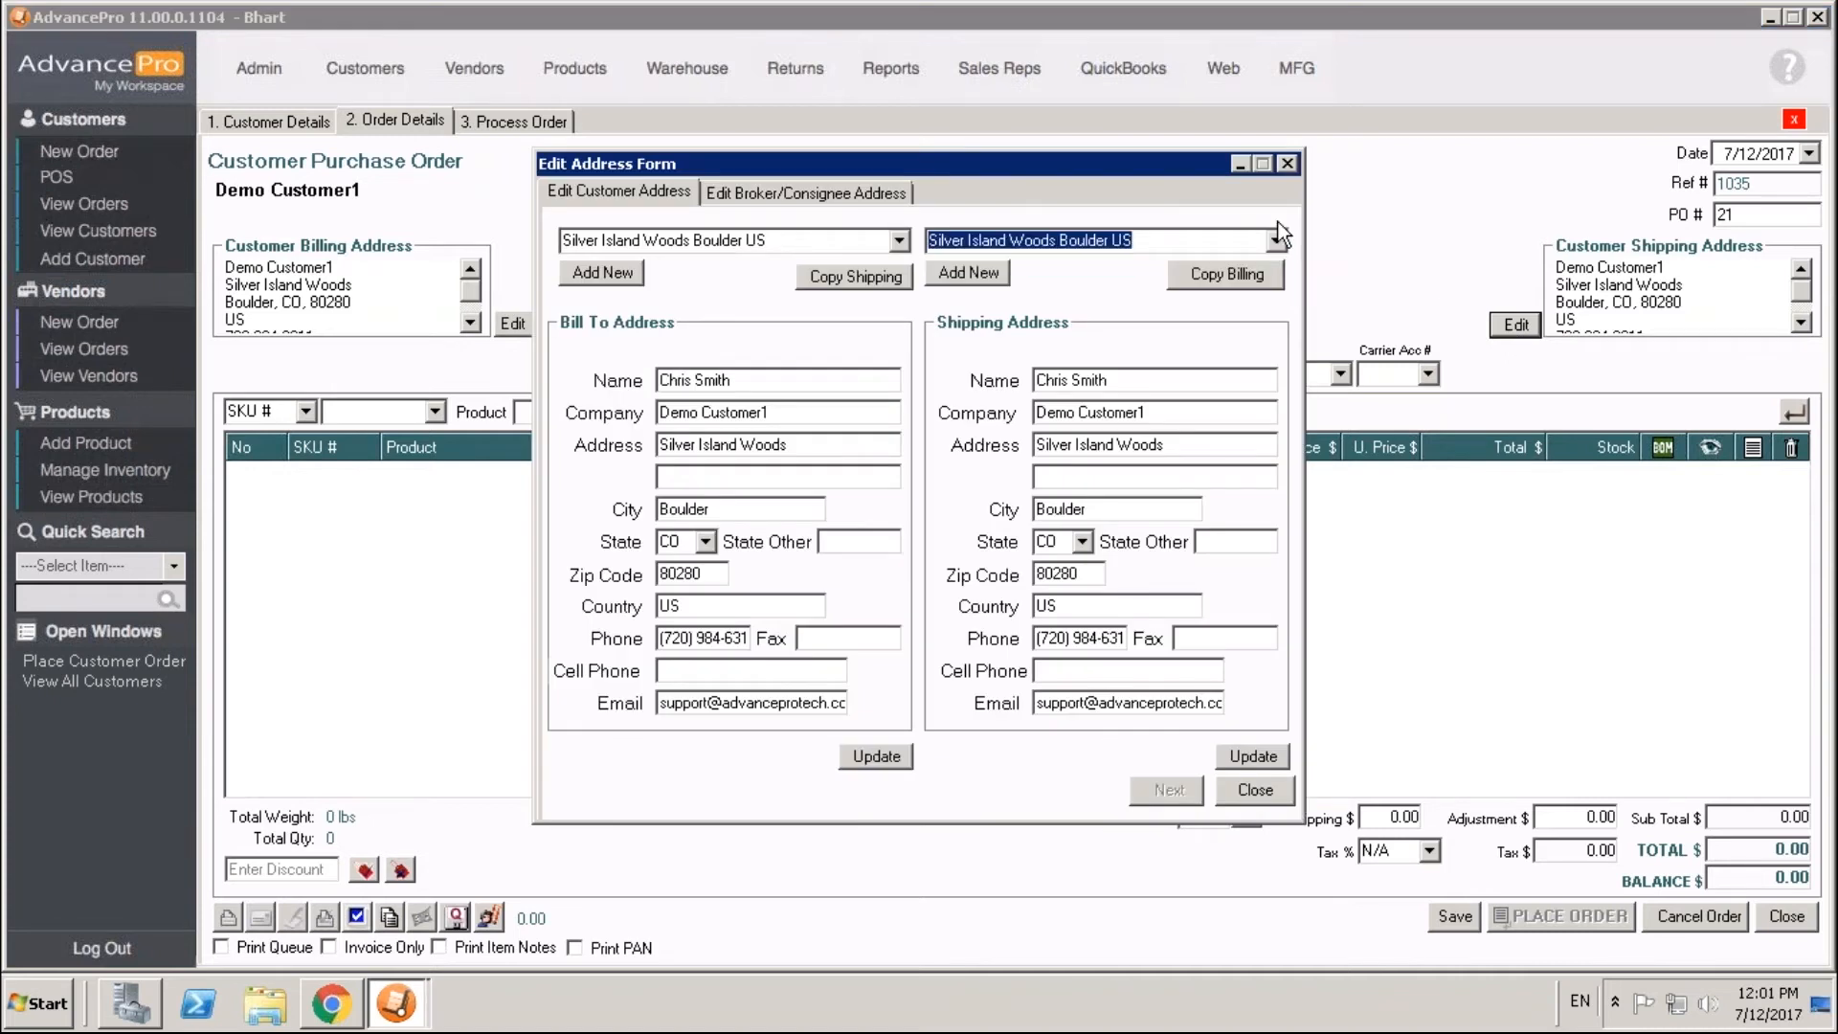
left_click(1248, 790)
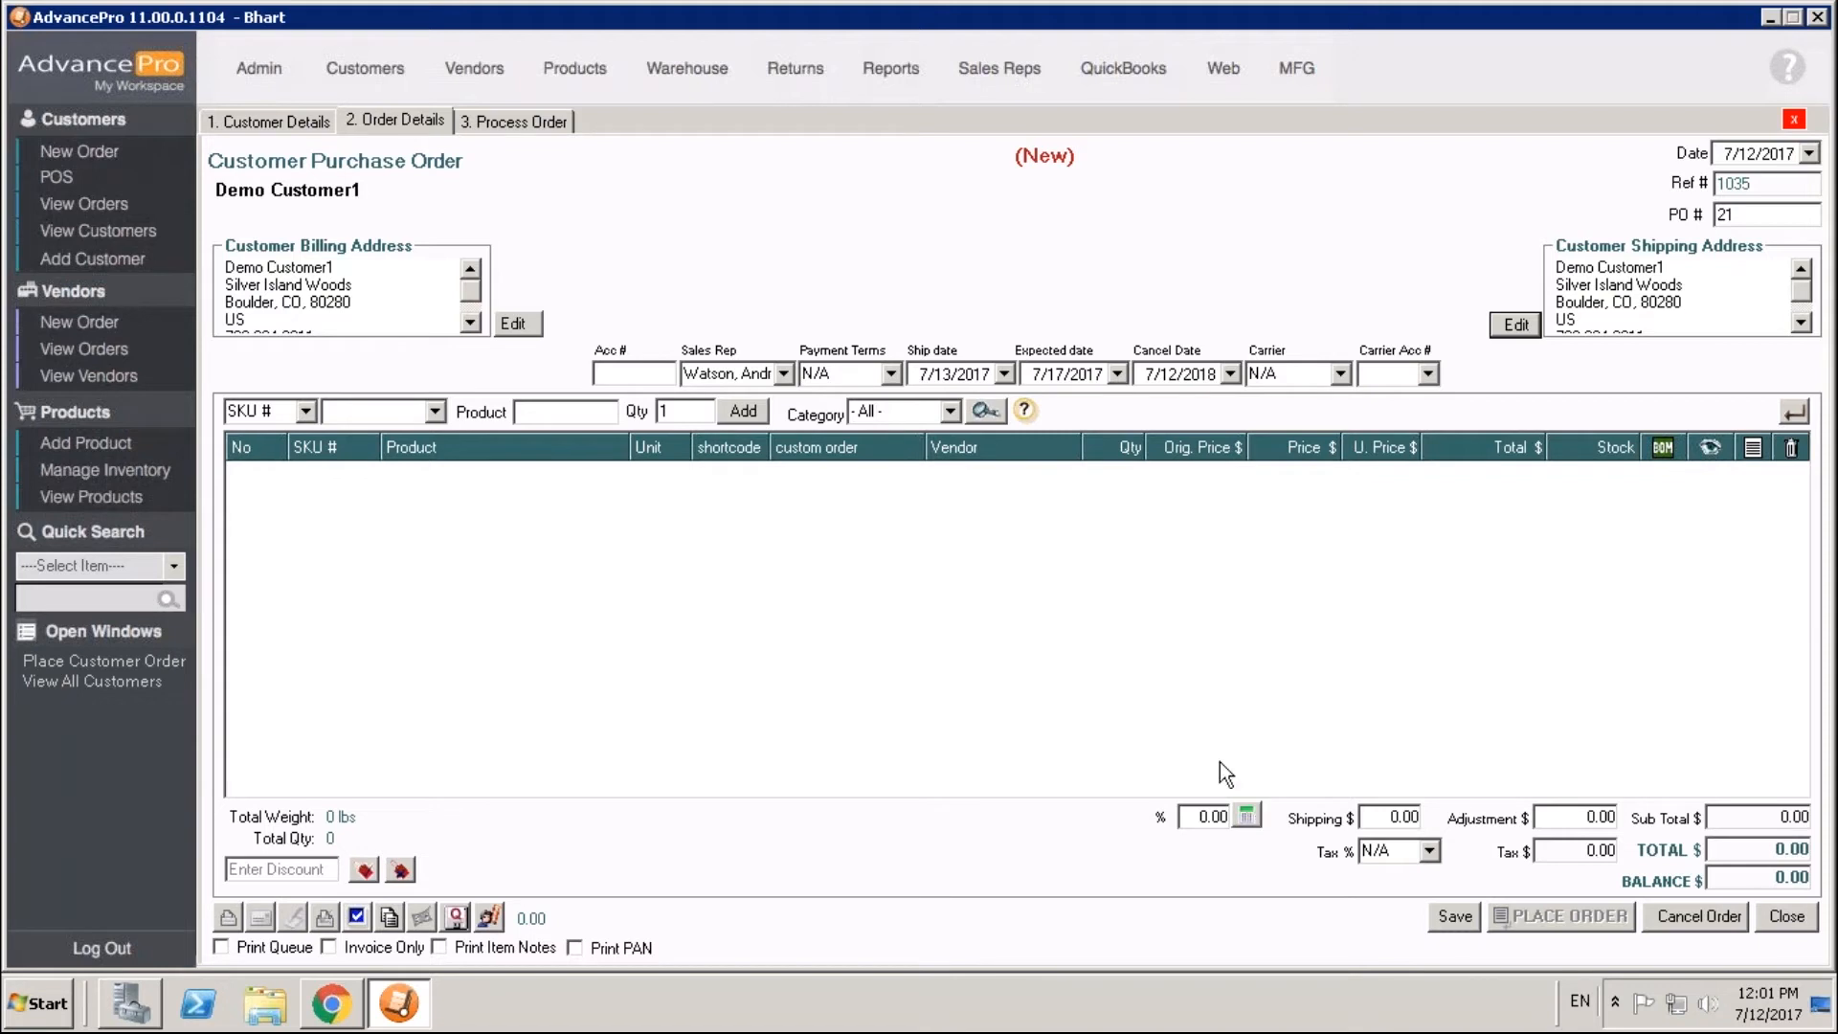
Step: Add one unit of product DREM002 to the customer order, save it, and place the order
left_click(349, 410)
type("d")
type("rem002")
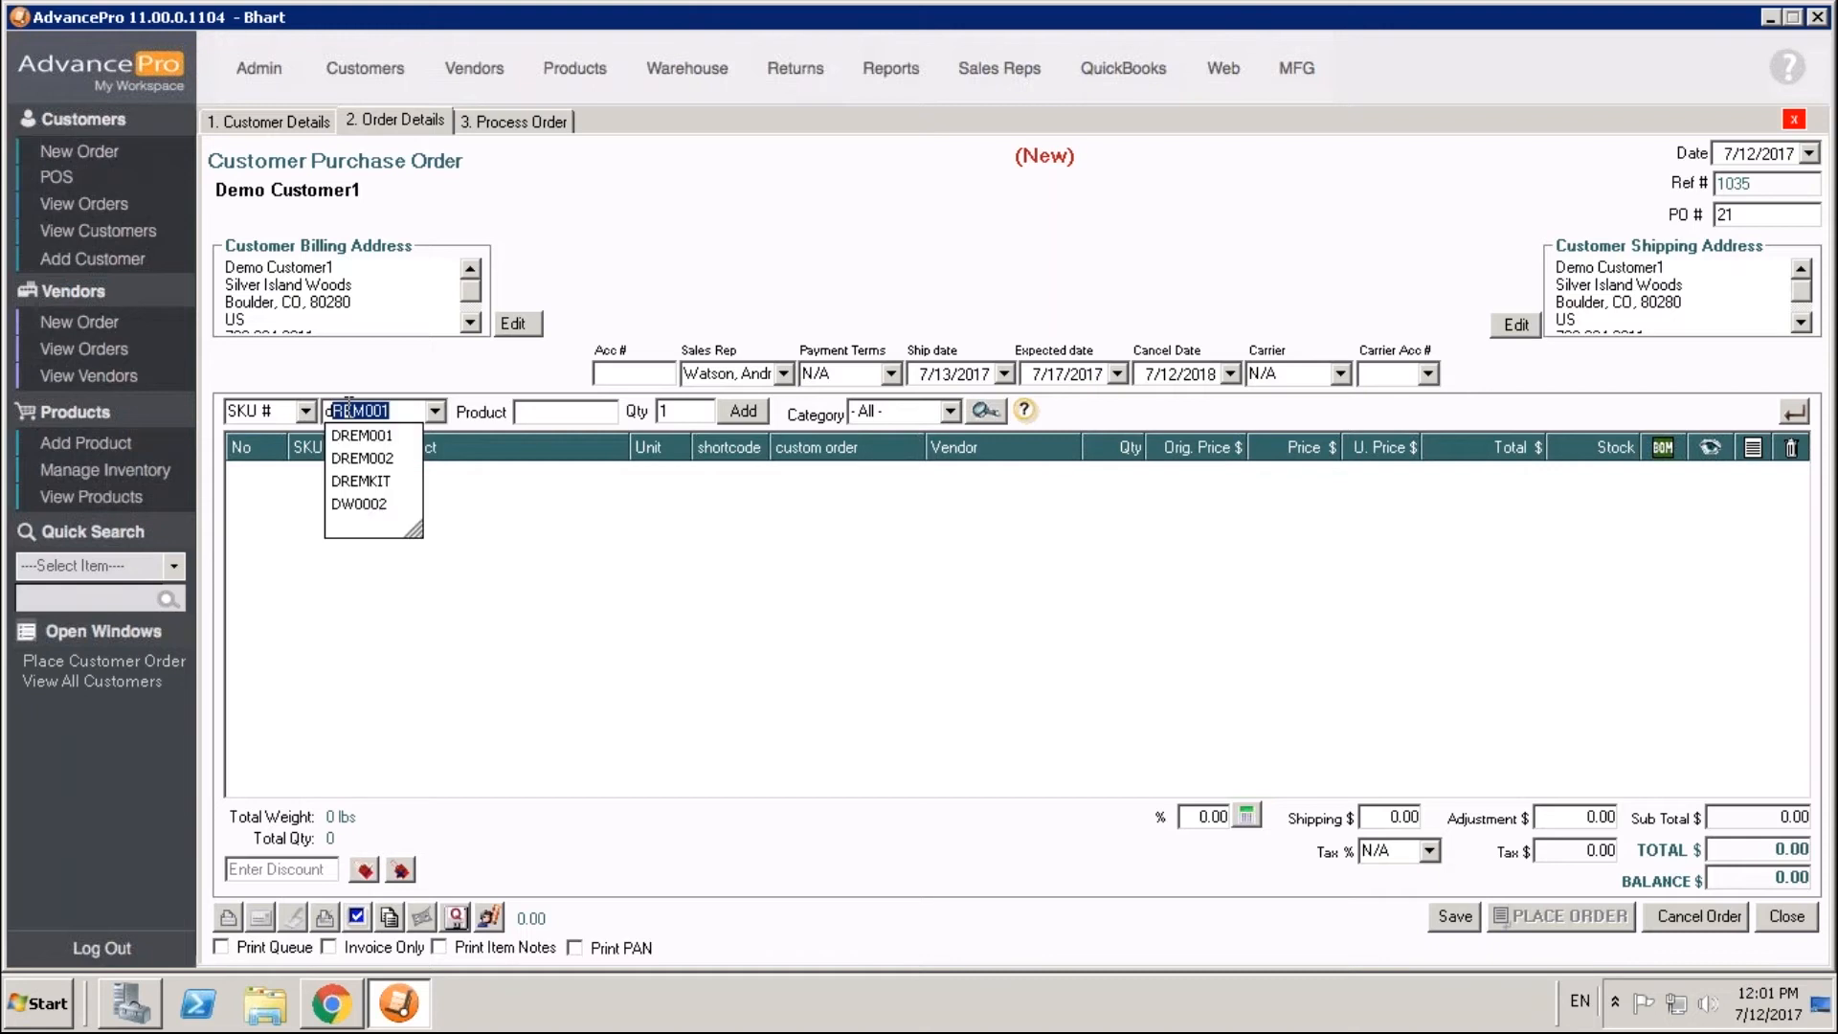
key("Return")
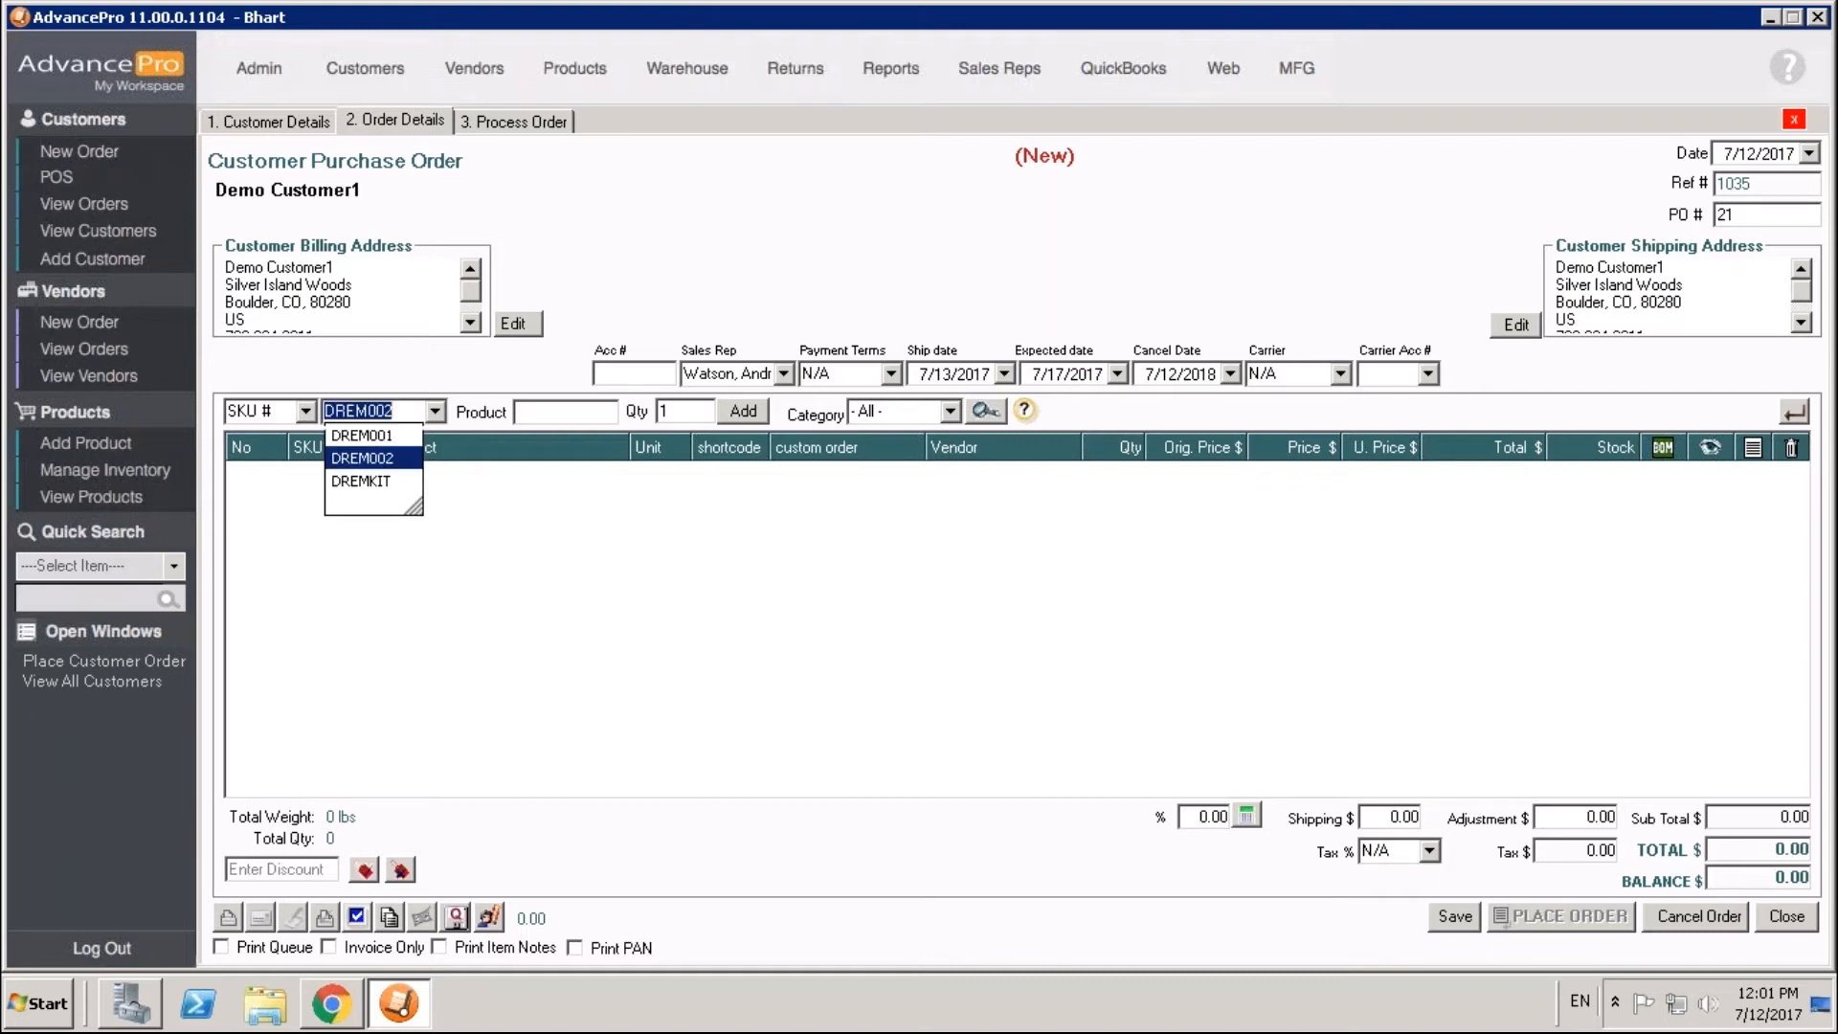
key("Return")
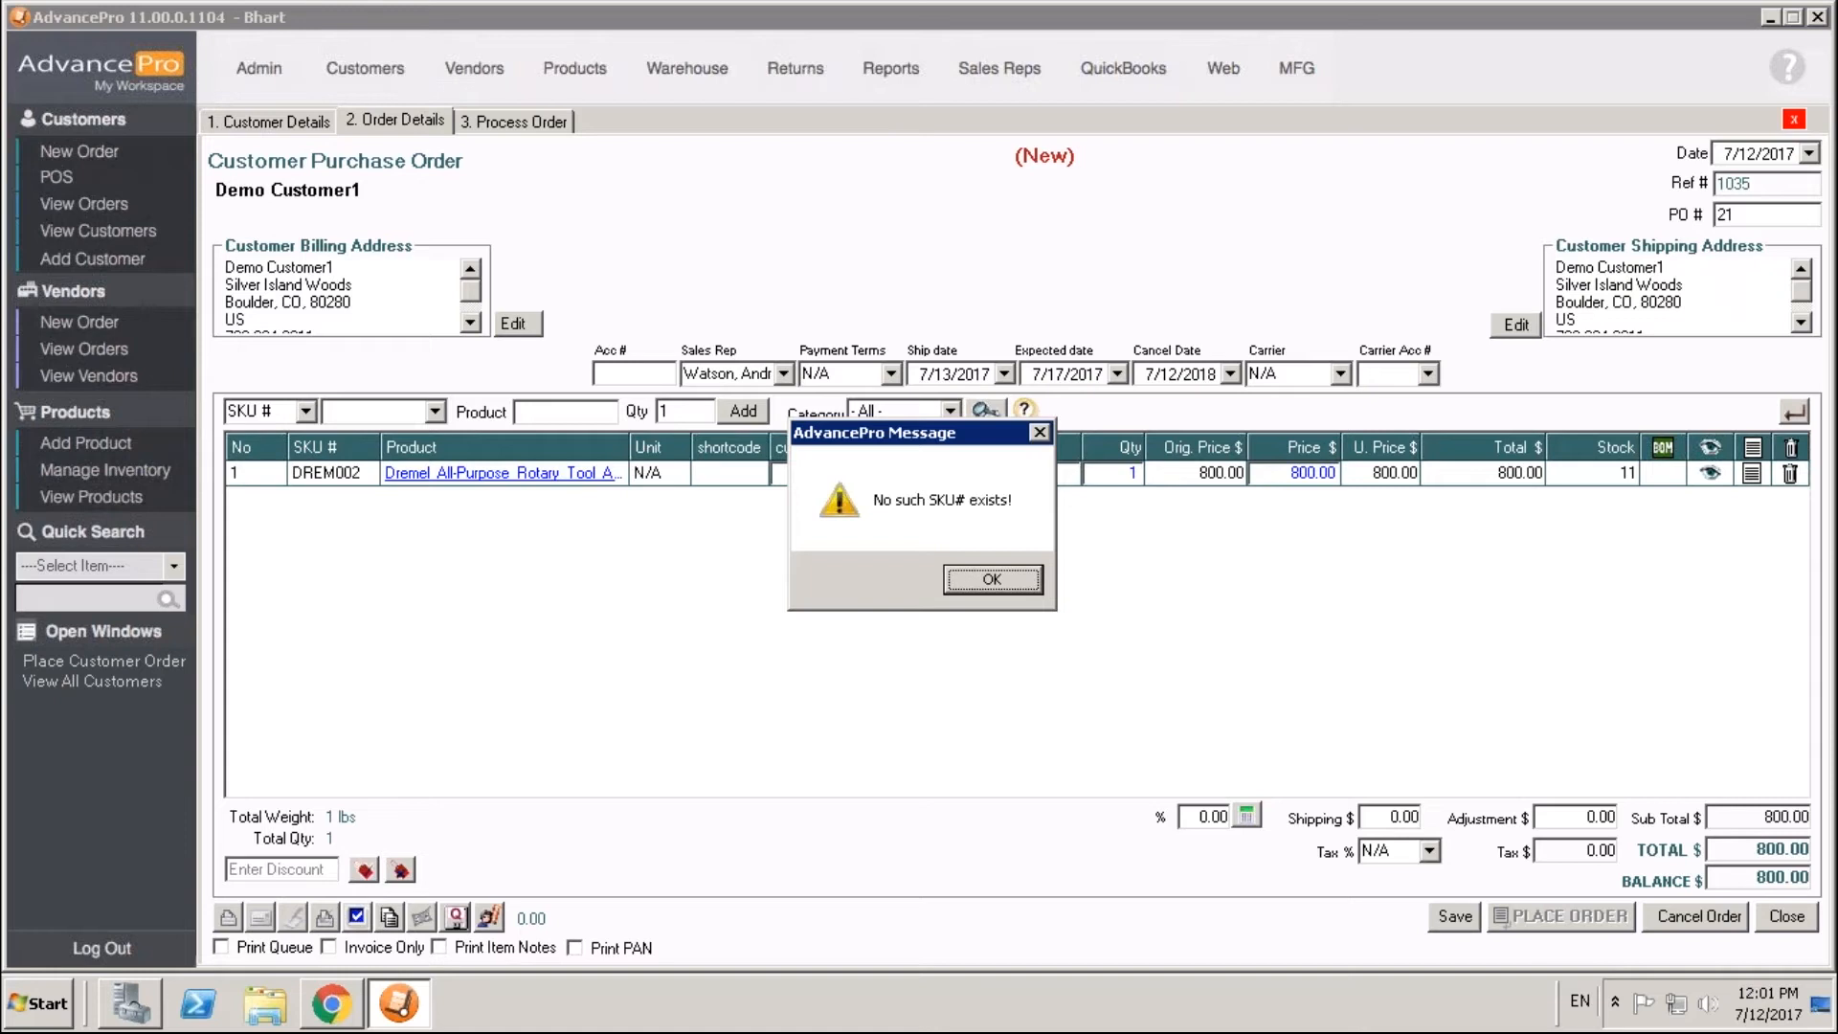
left_click(986, 578)
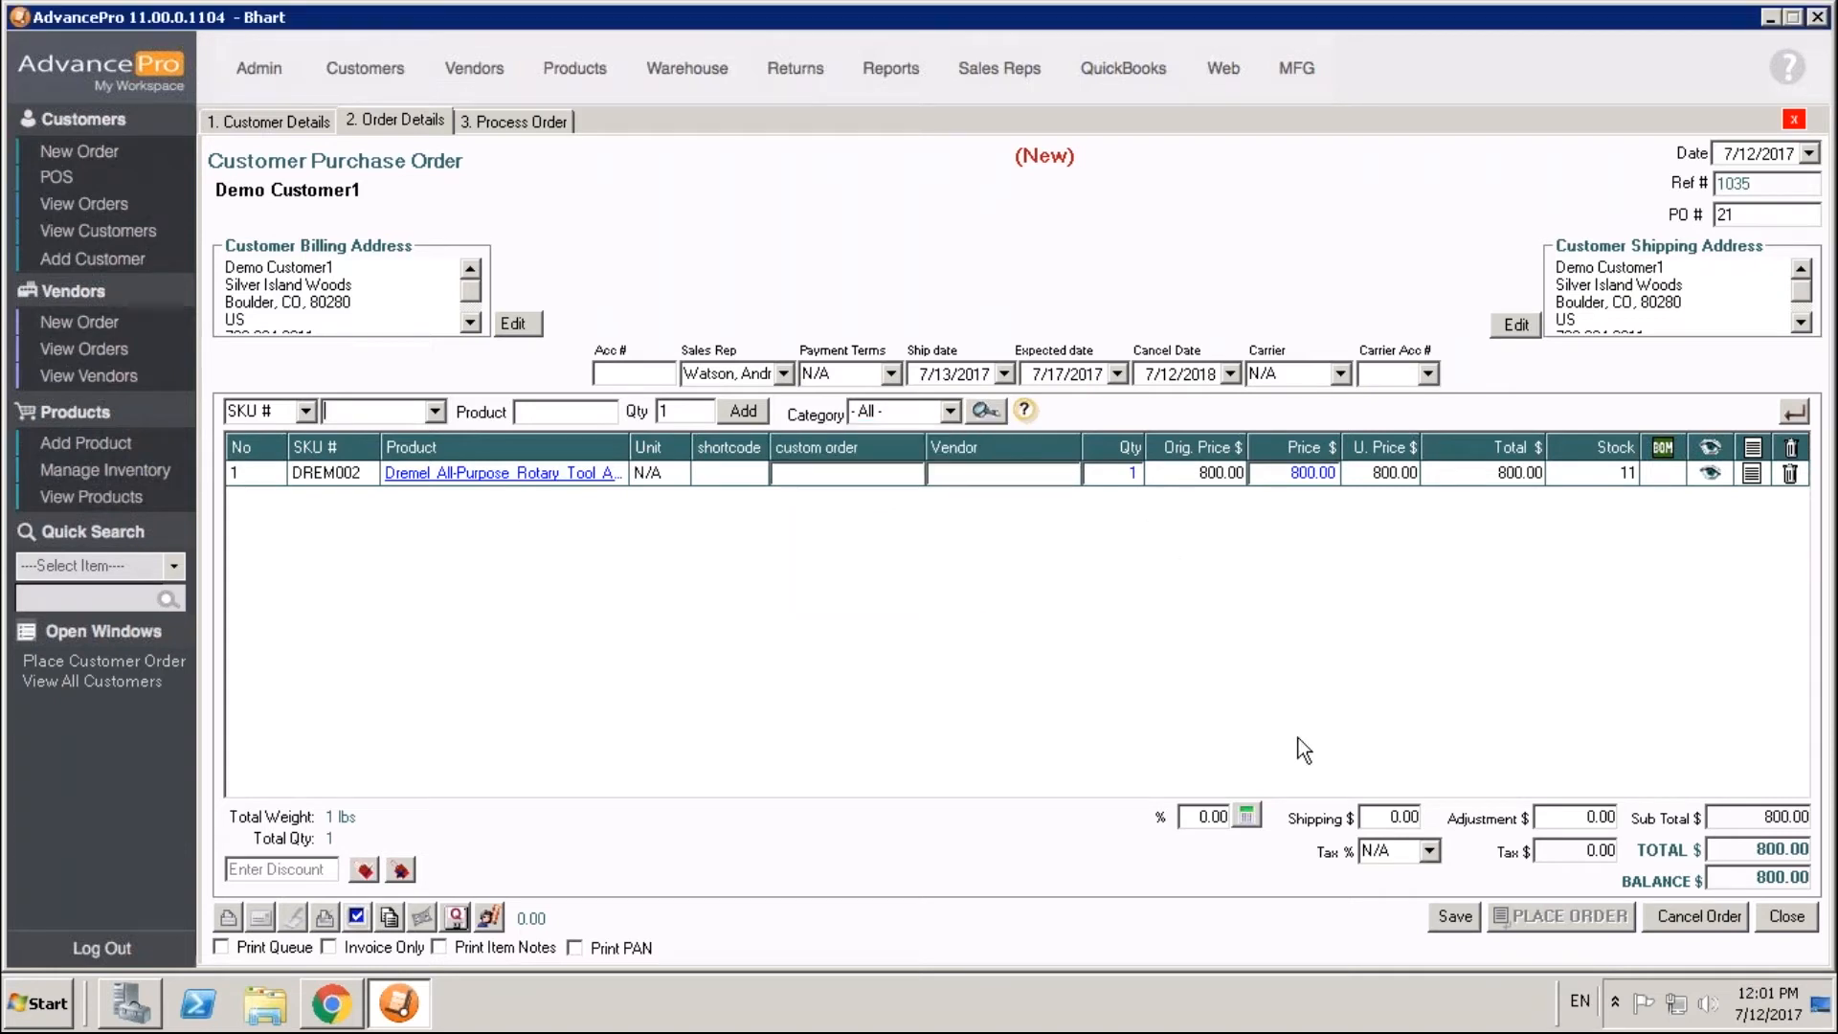
left_click(1455, 917)
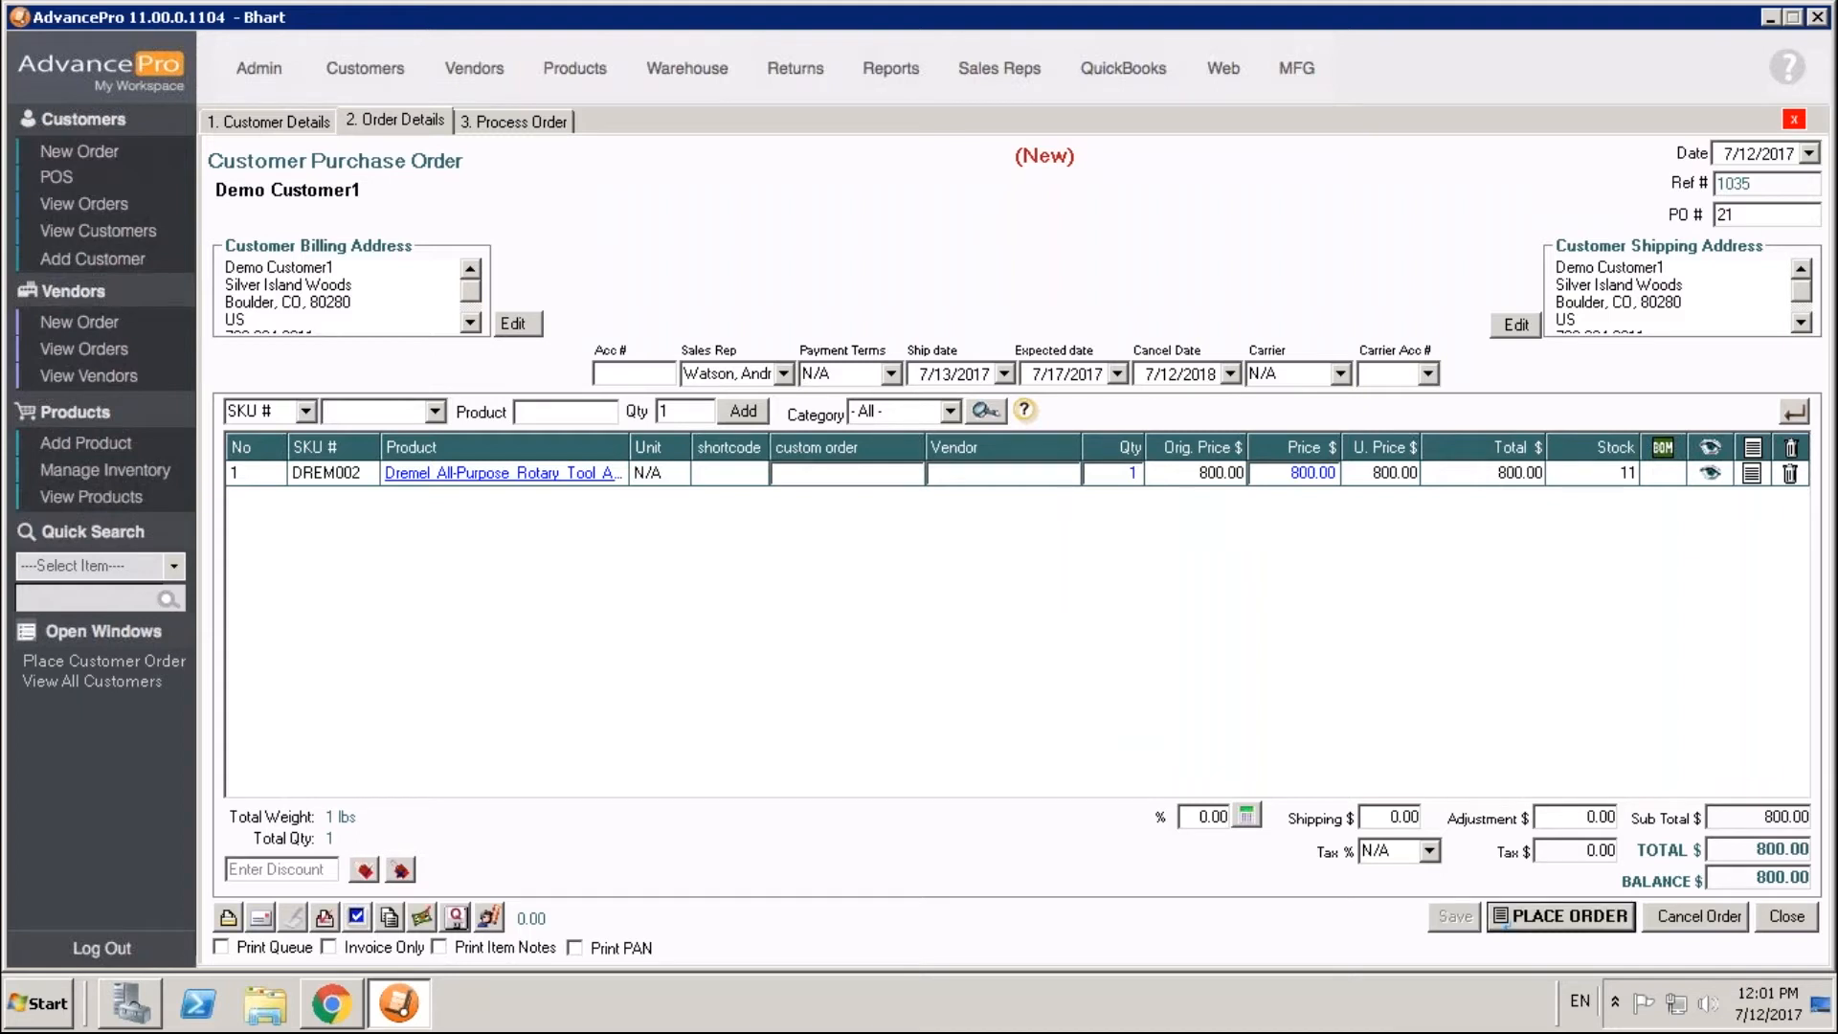
left_click(1560, 917)
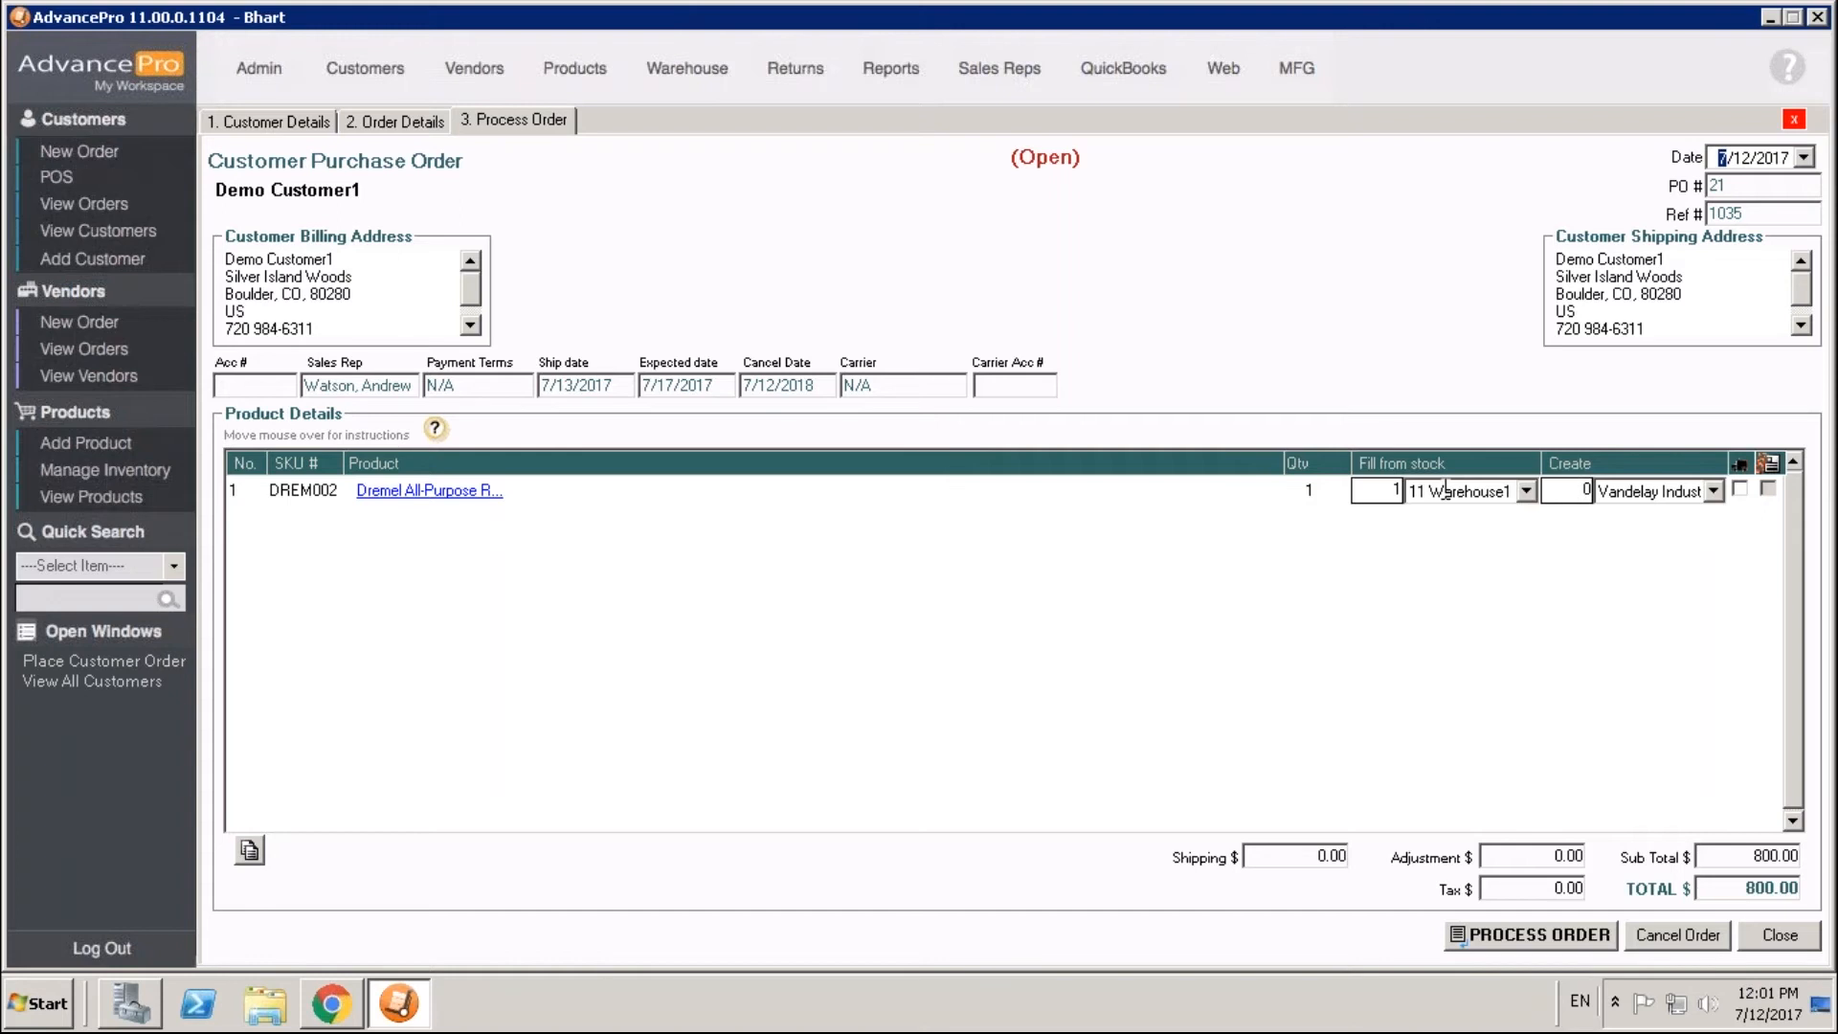
Step: Process the order as a drop shipment from Vandelay Industries, with 0 filled from stock and 1 created, and dismiss the confirmation
double_click(1395, 491)
type("0")
double_click(1584, 490)
type("1")
left_click(1555, 936)
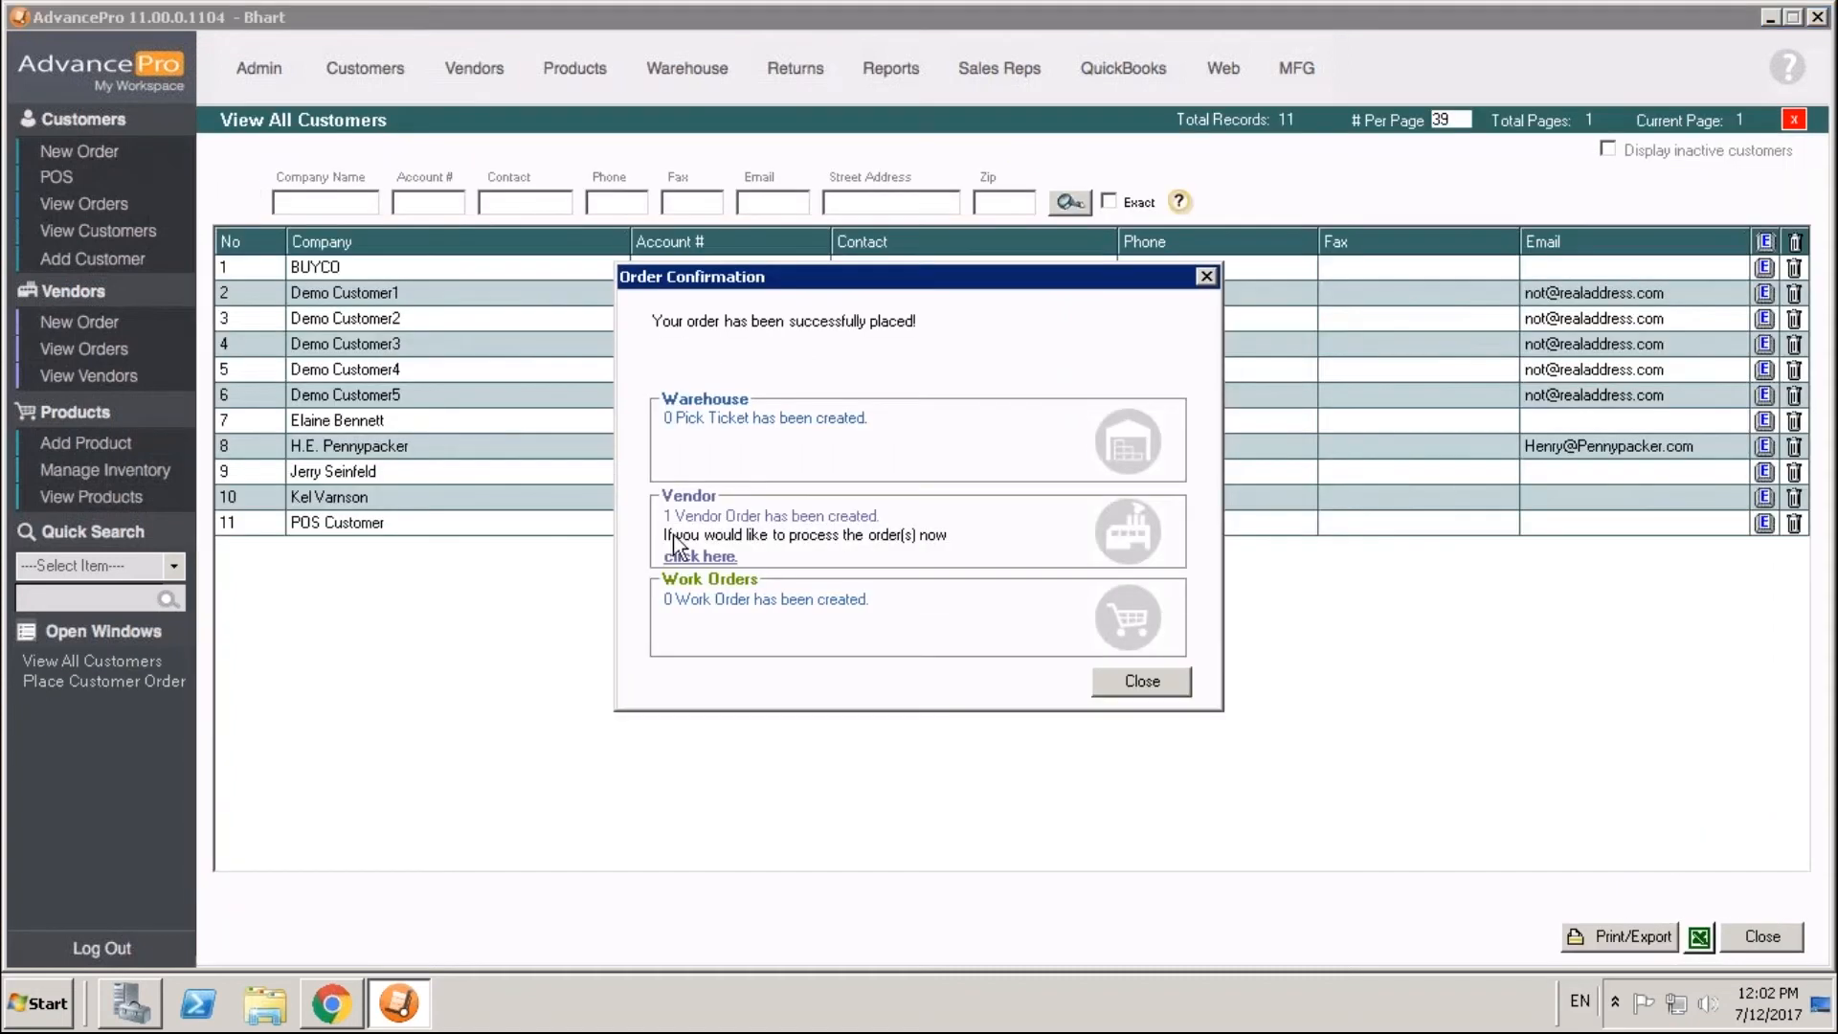
left_click(1141, 682)
Step: Open the Vandelay Industries drop-ship order among the open vendor orders and place it without emailing it
left_click(83, 349)
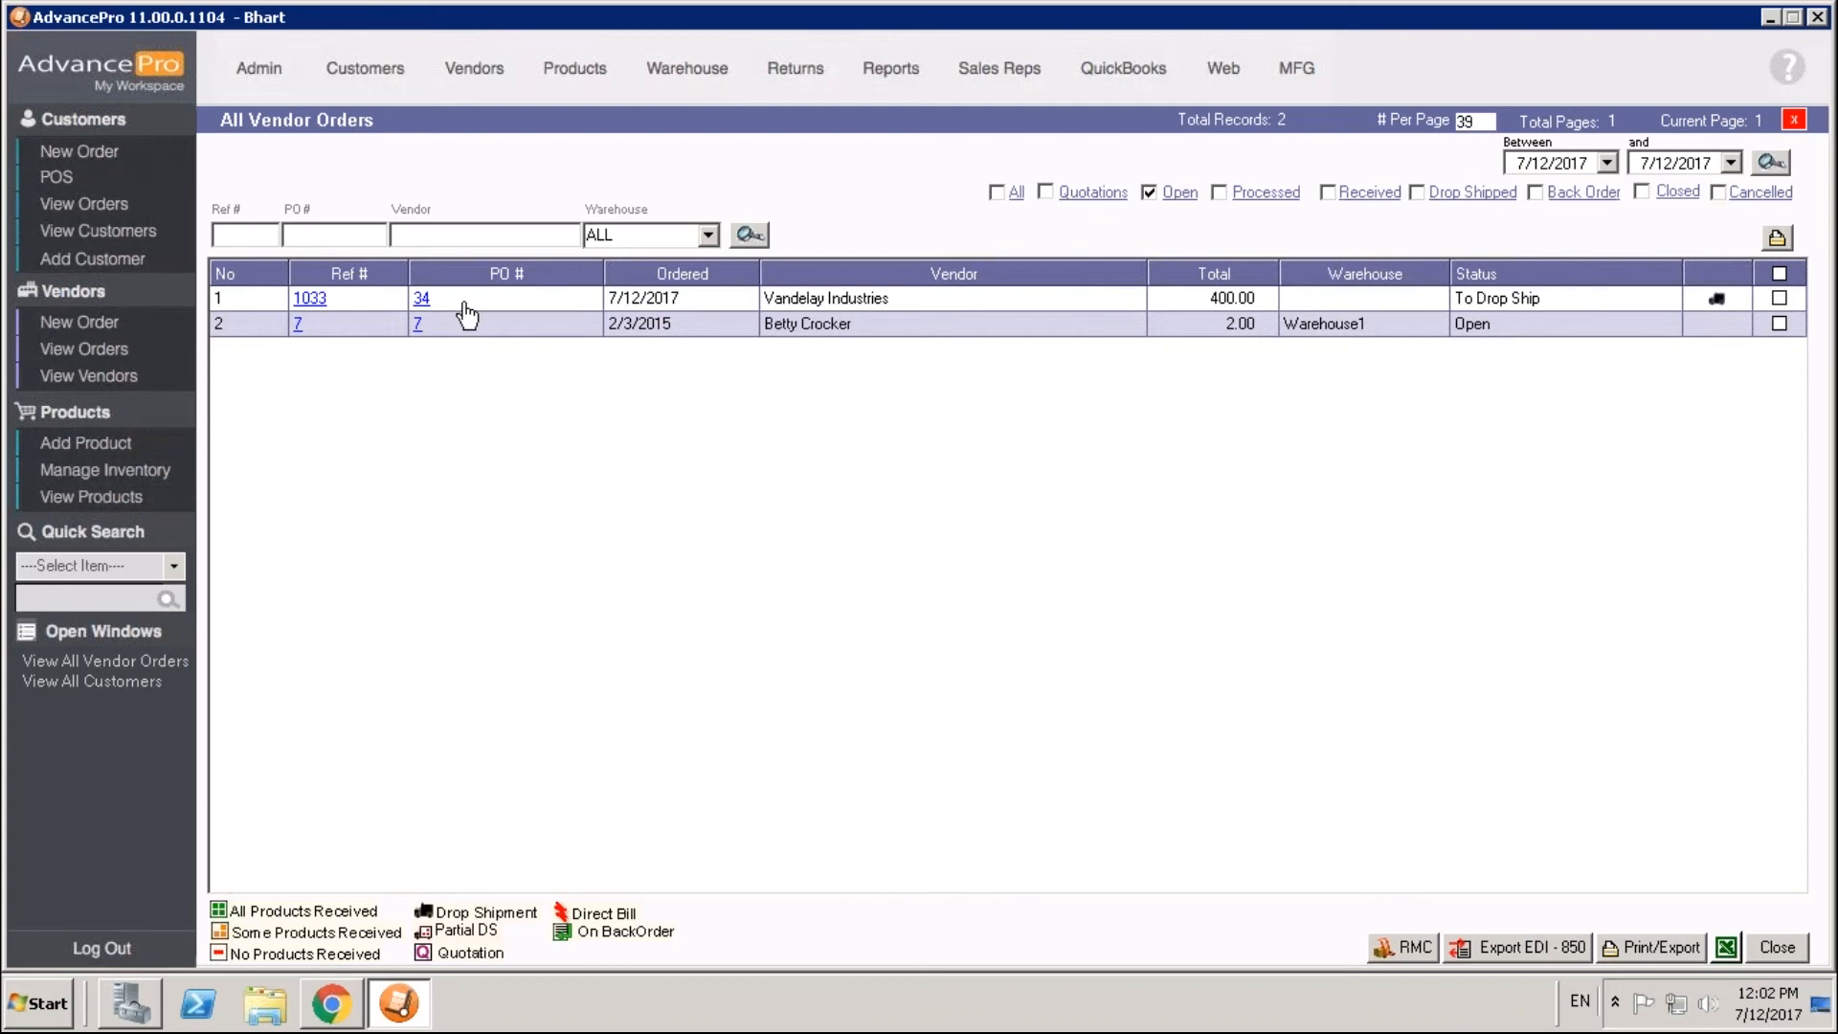
left_click(433, 307)
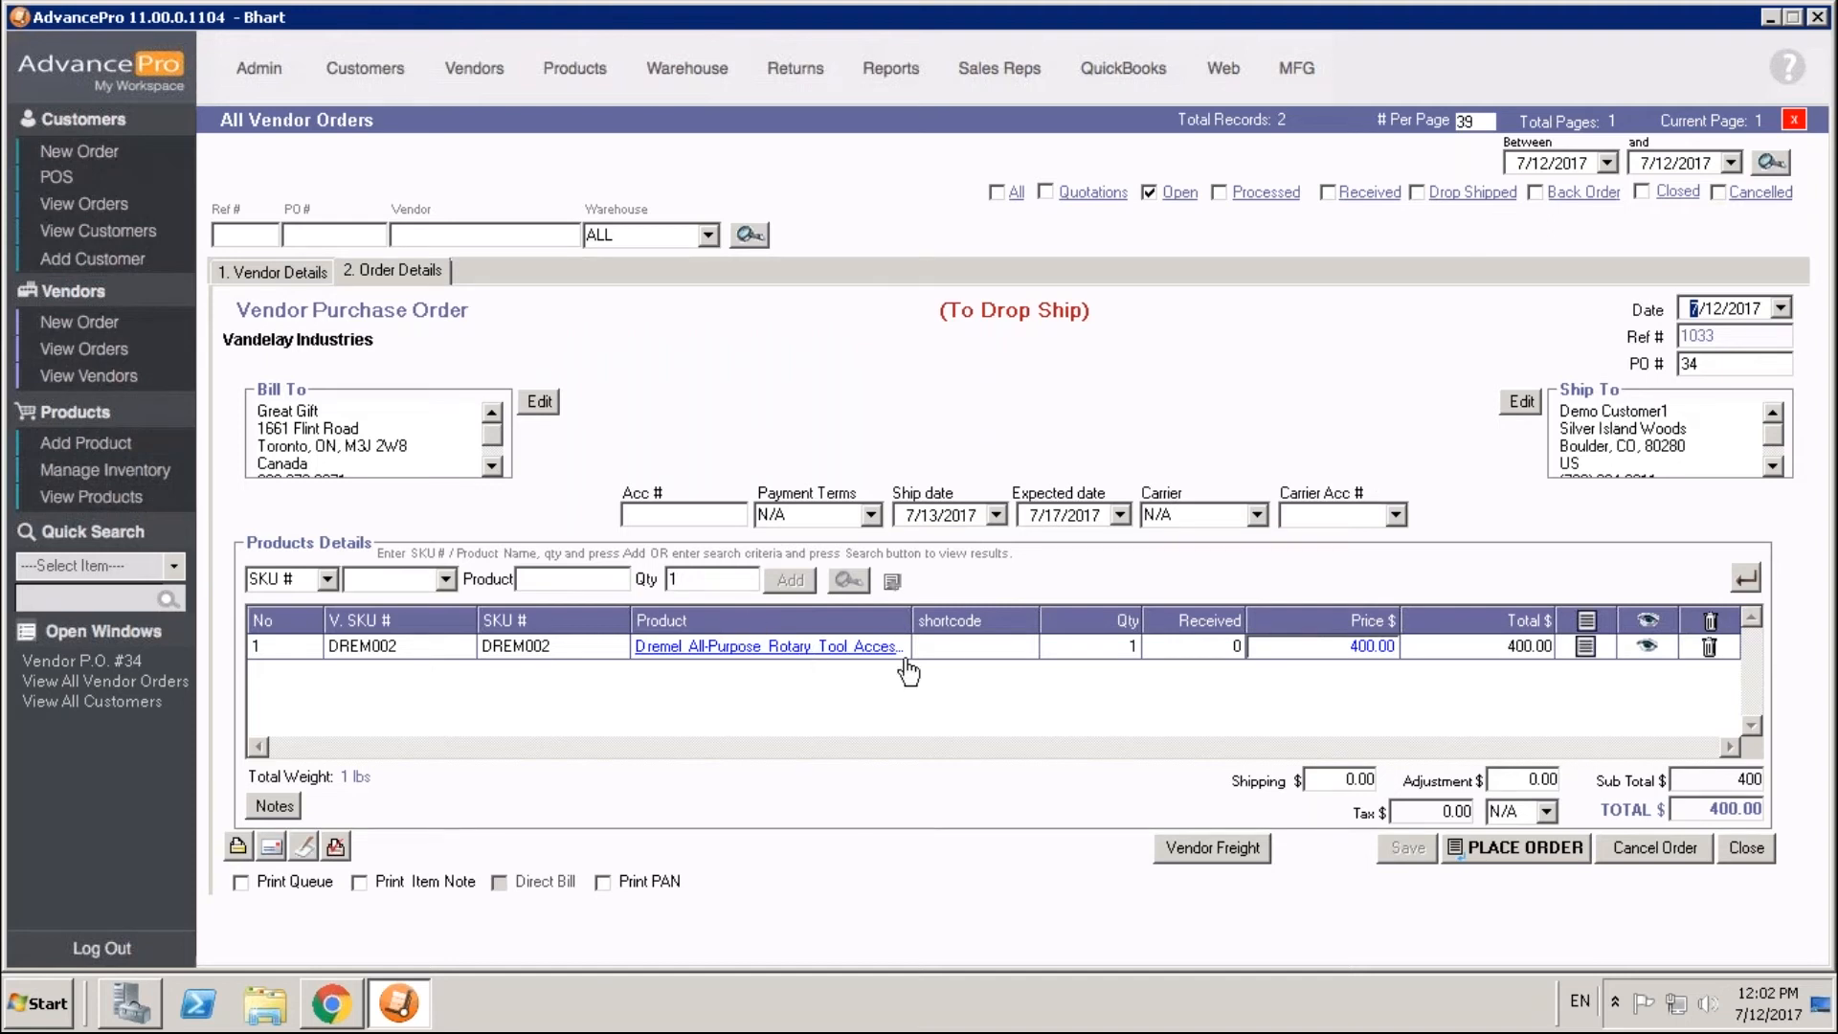
left_click(1501, 864)
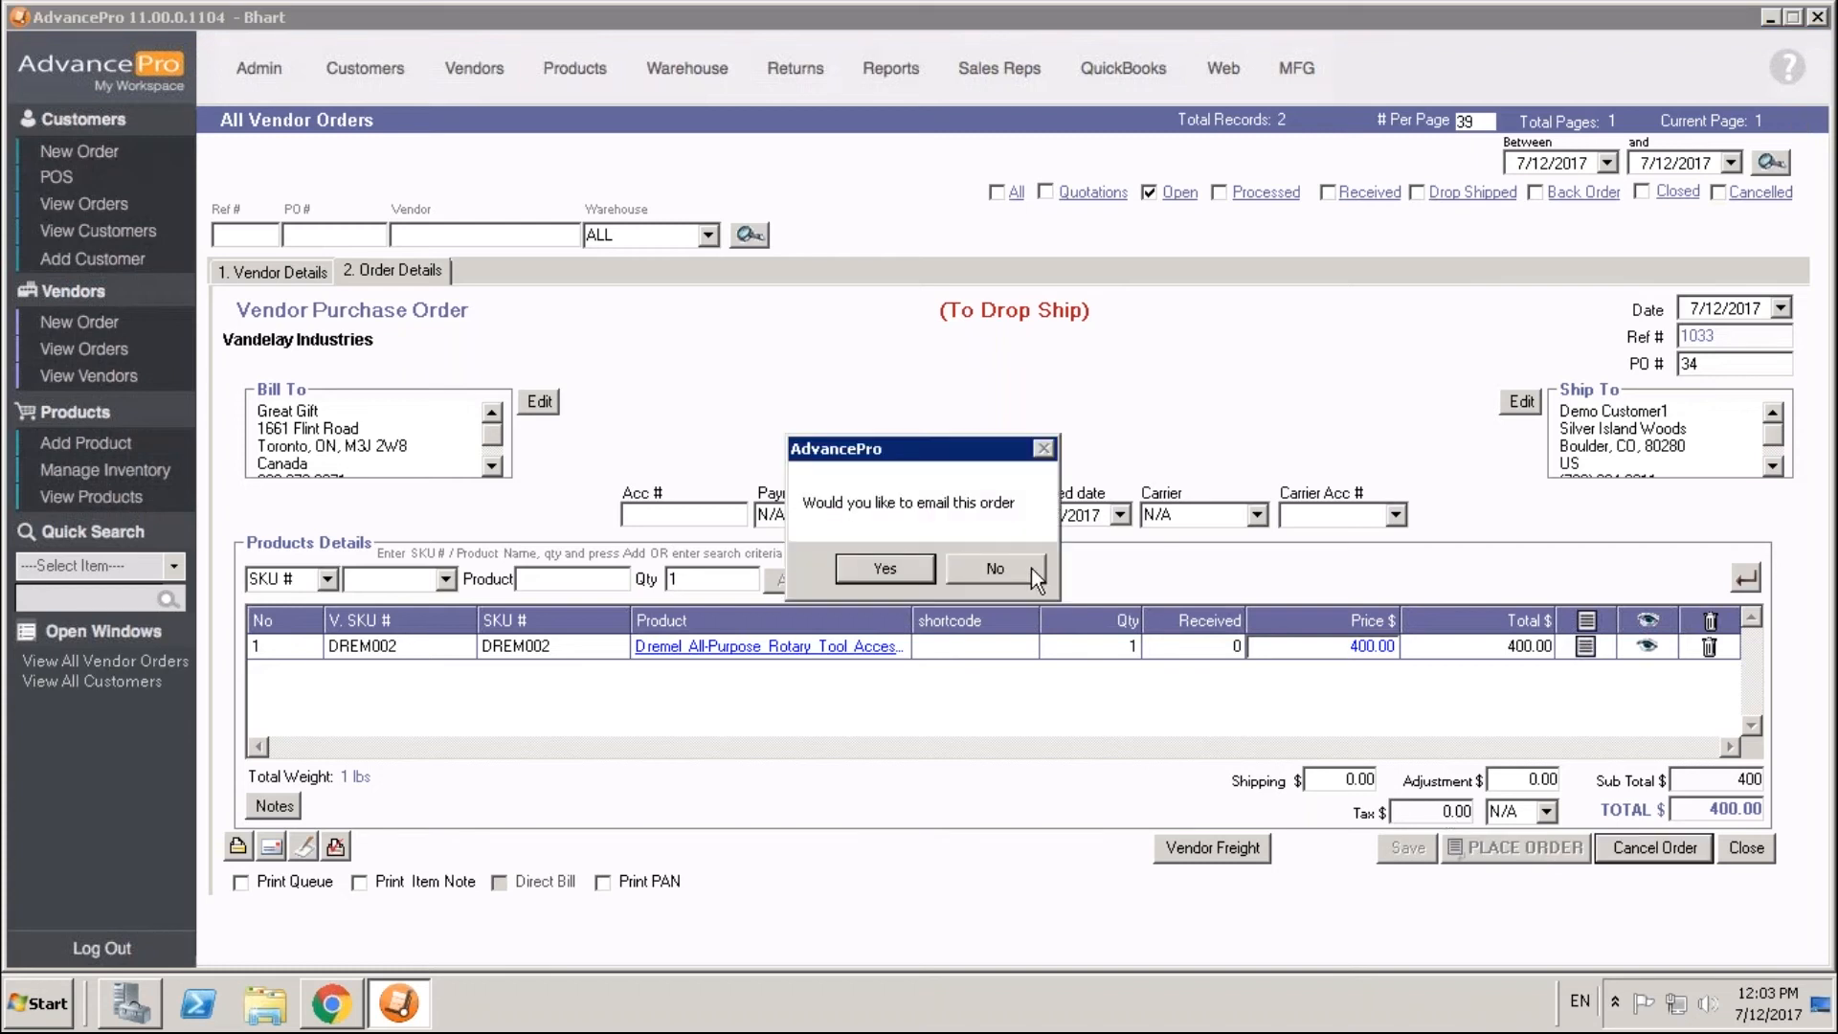
left_click(1044, 567)
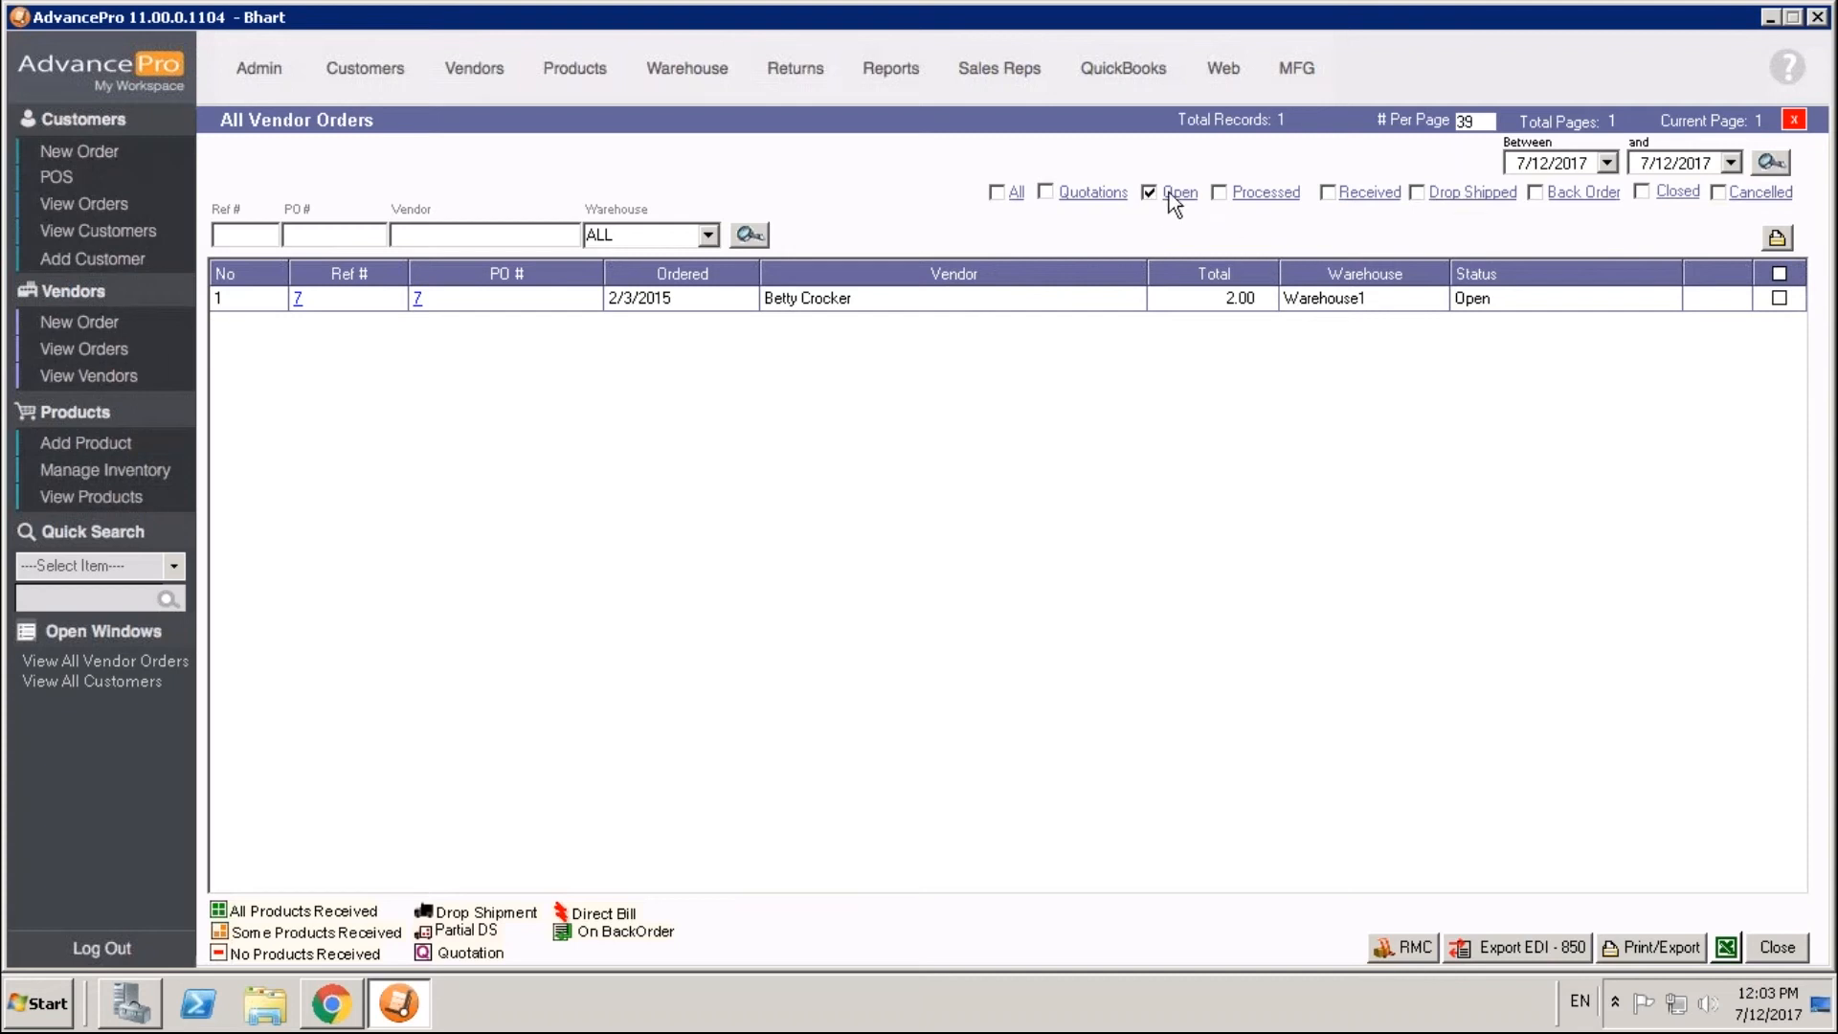
Step: Open the 7/12/2017 Vandelay Industries order among the drop-shipped vendor orders, set its shipped quantity to 1, and confirm the drop shipment
left_click(1468, 197)
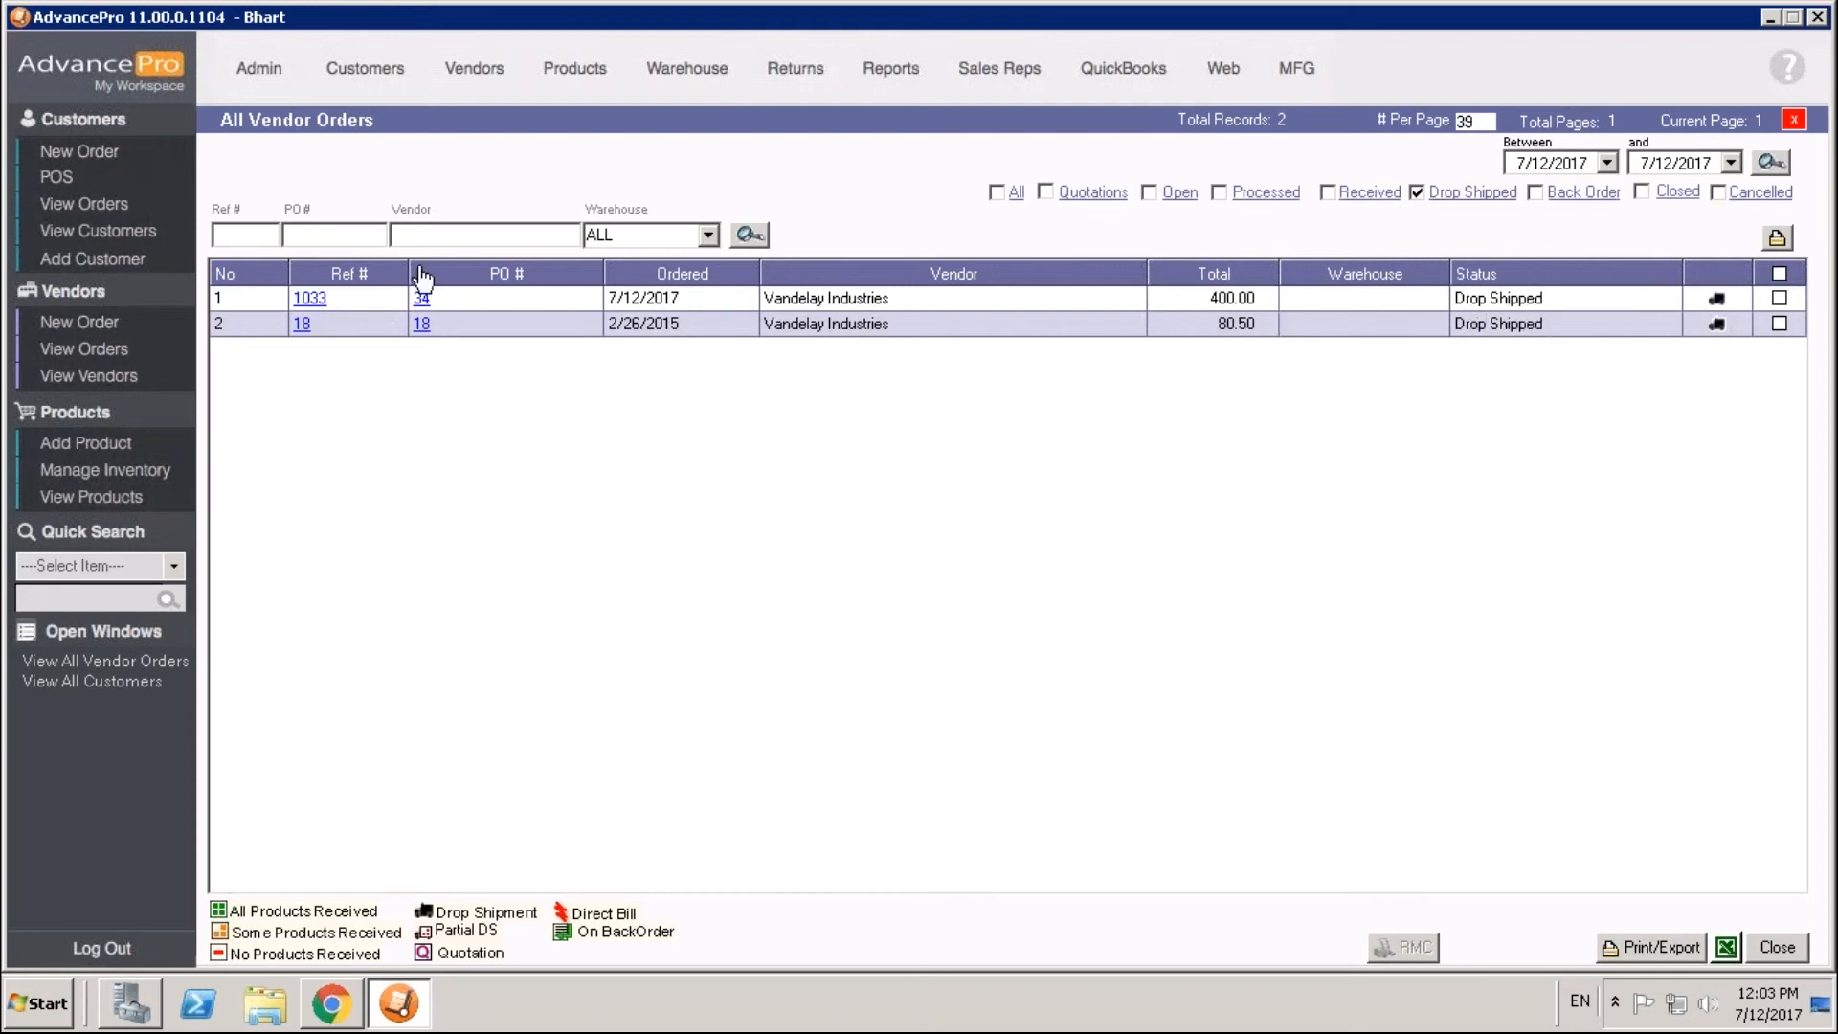
left_click(424, 308)
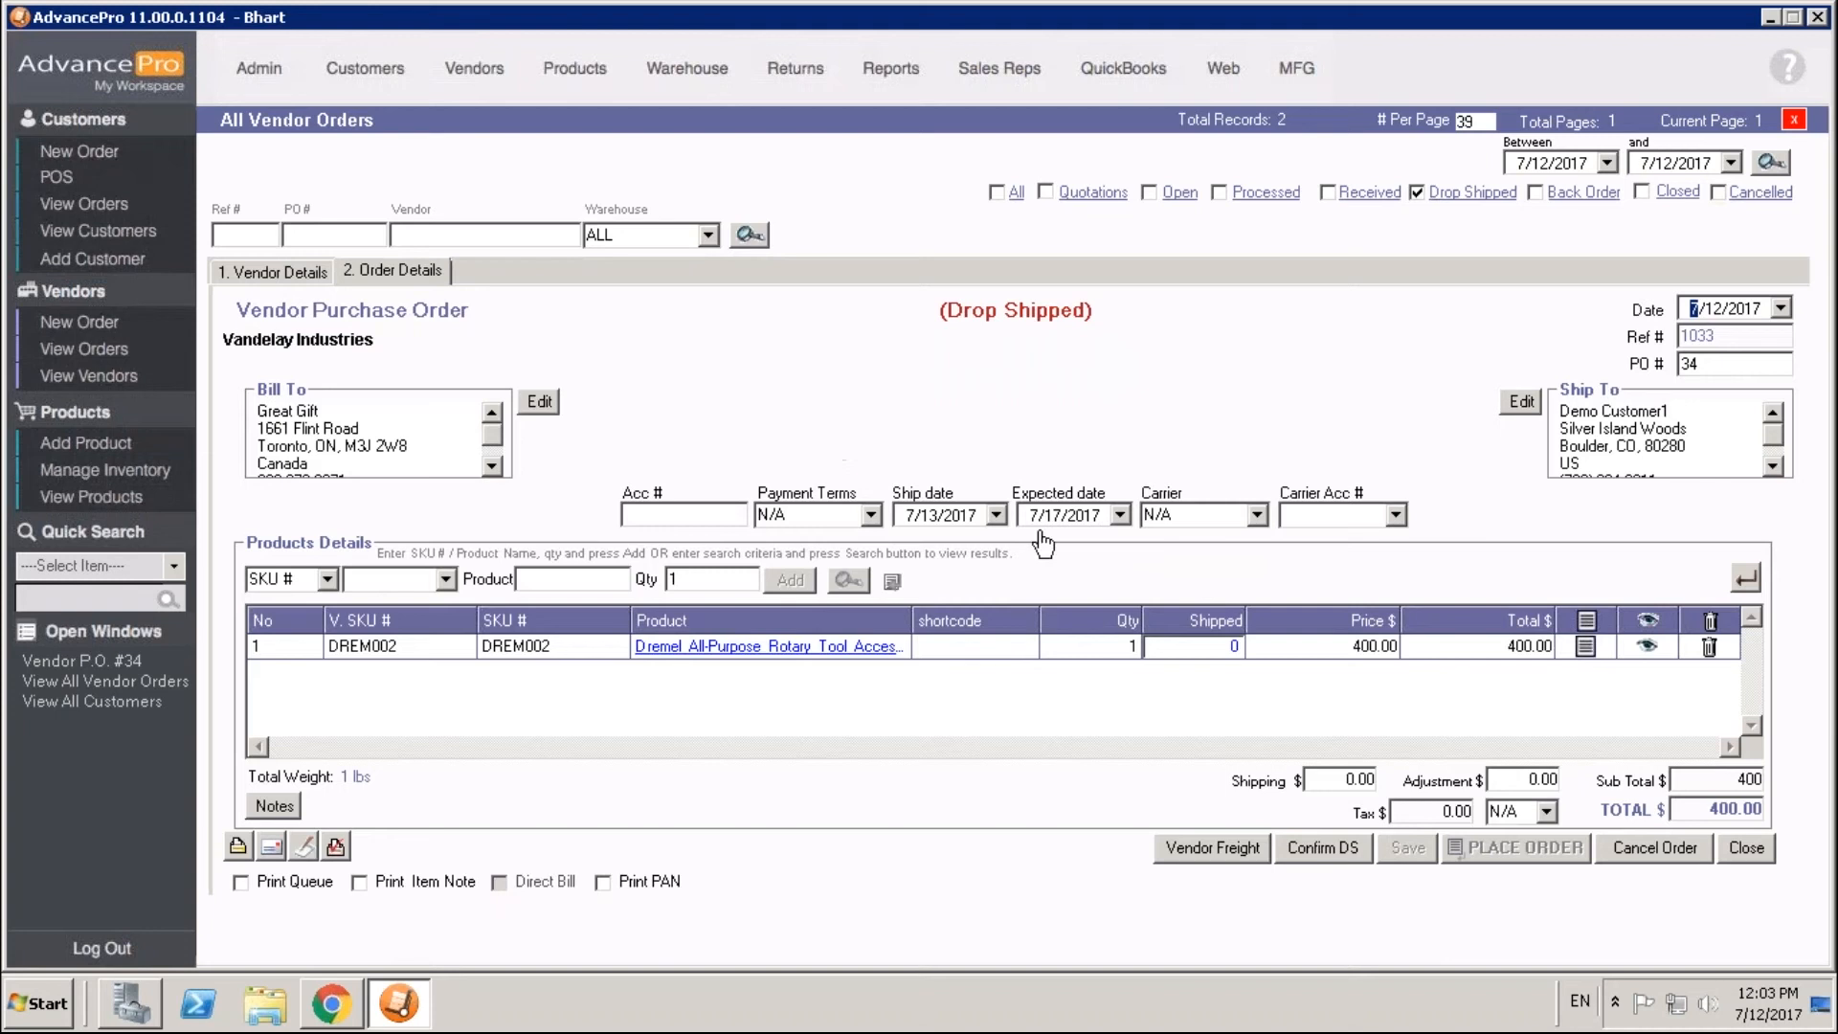
left_click(1220, 644)
type("1")
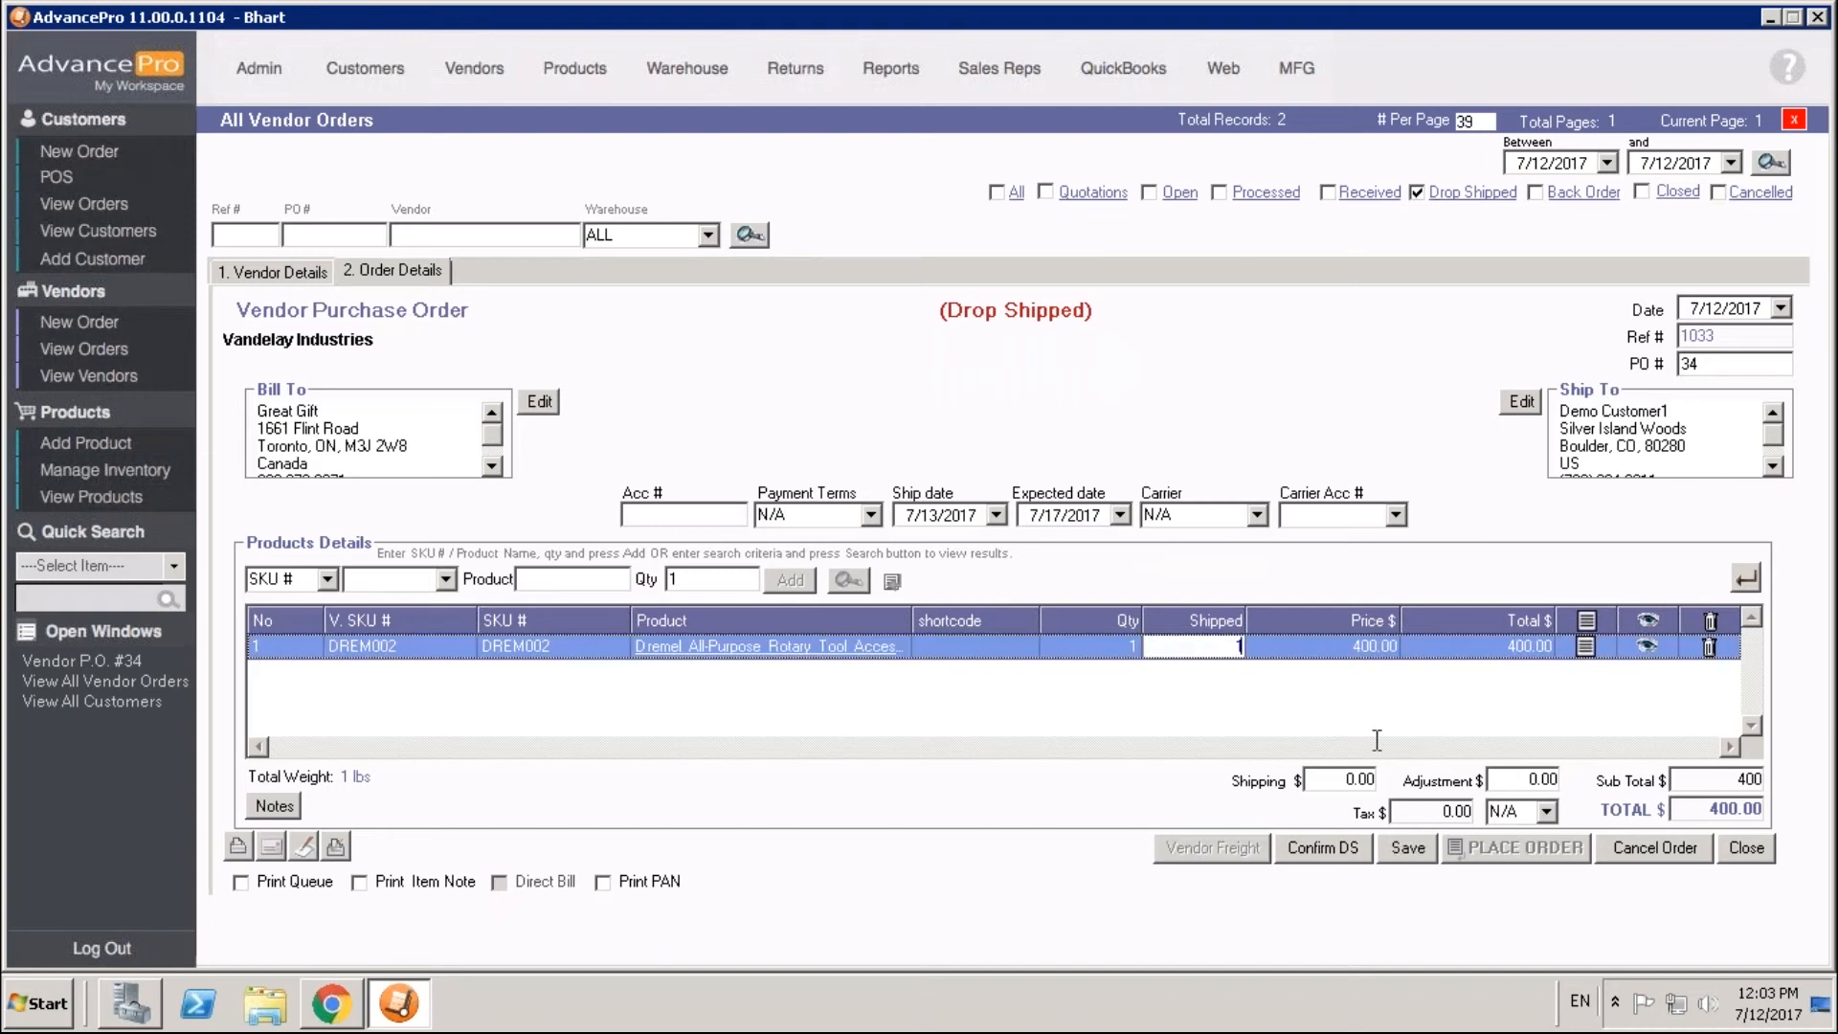
left_click(1320, 856)
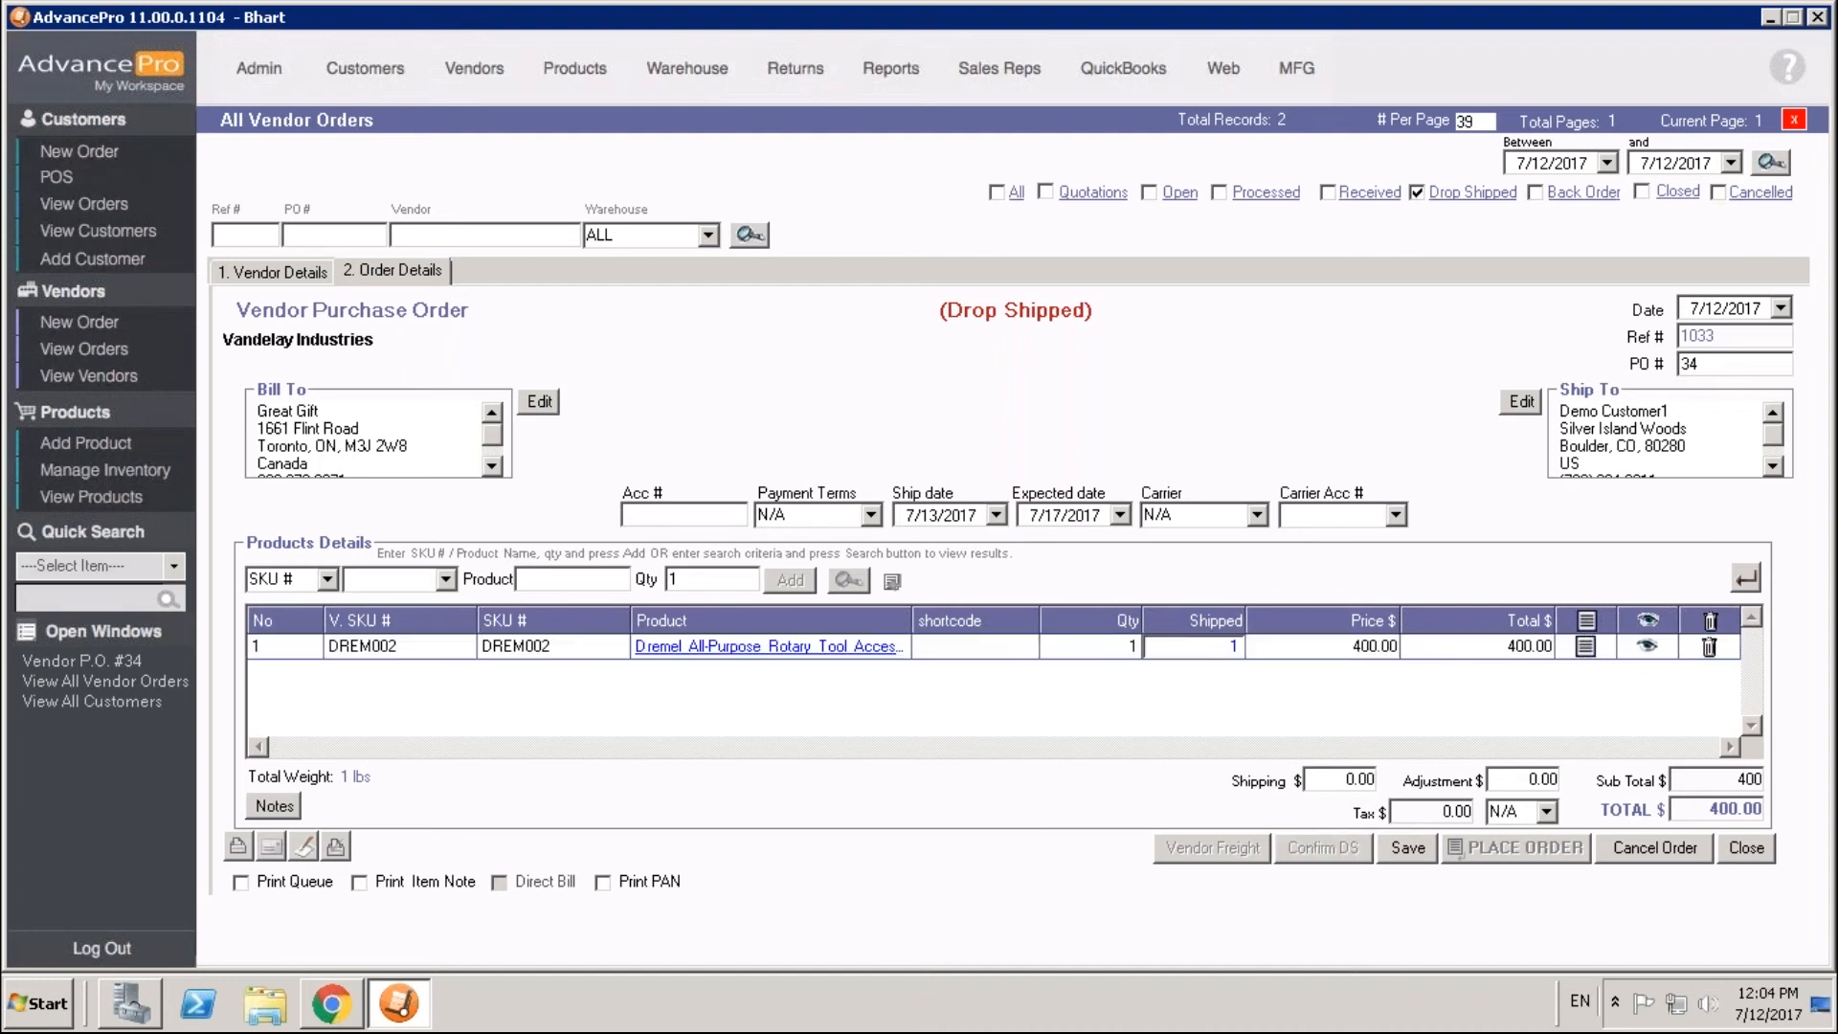
key("Return")
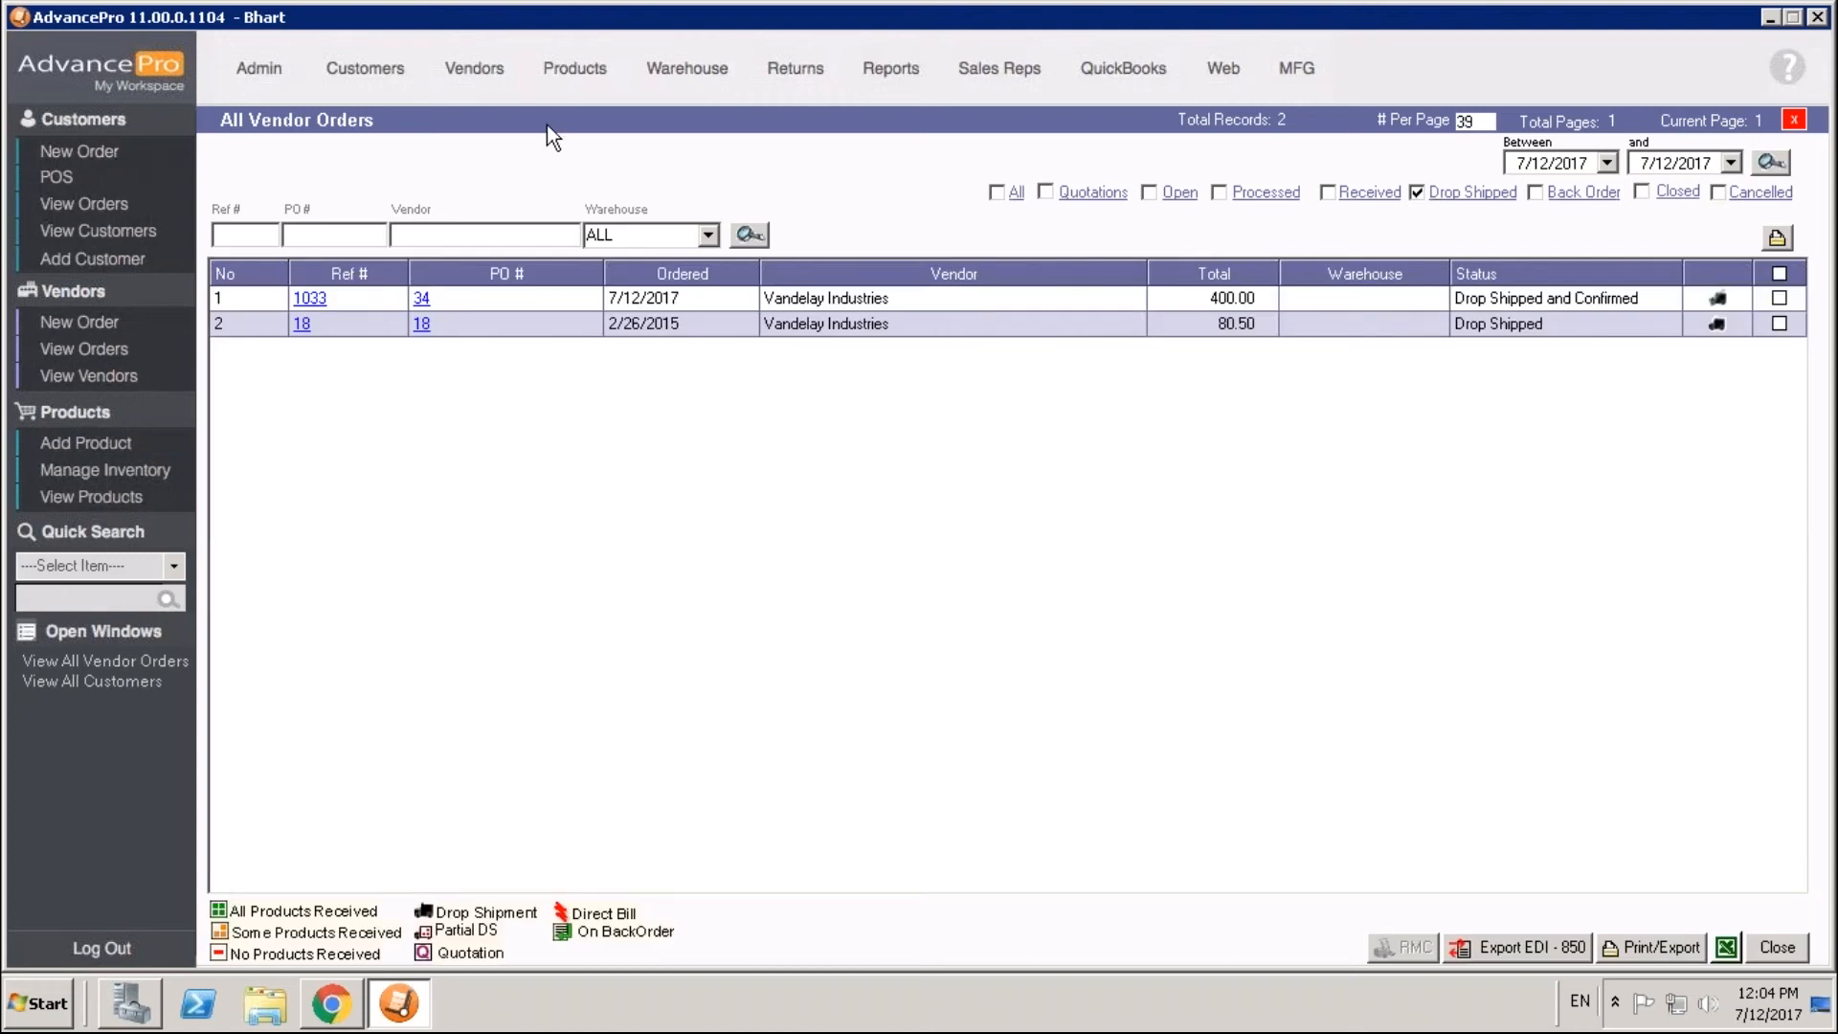
Step: Review the pending Vandelay Industries bill and the pending Demo Customer1 invoice for the drop-shipped DREM002 order
left_click(469, 69)
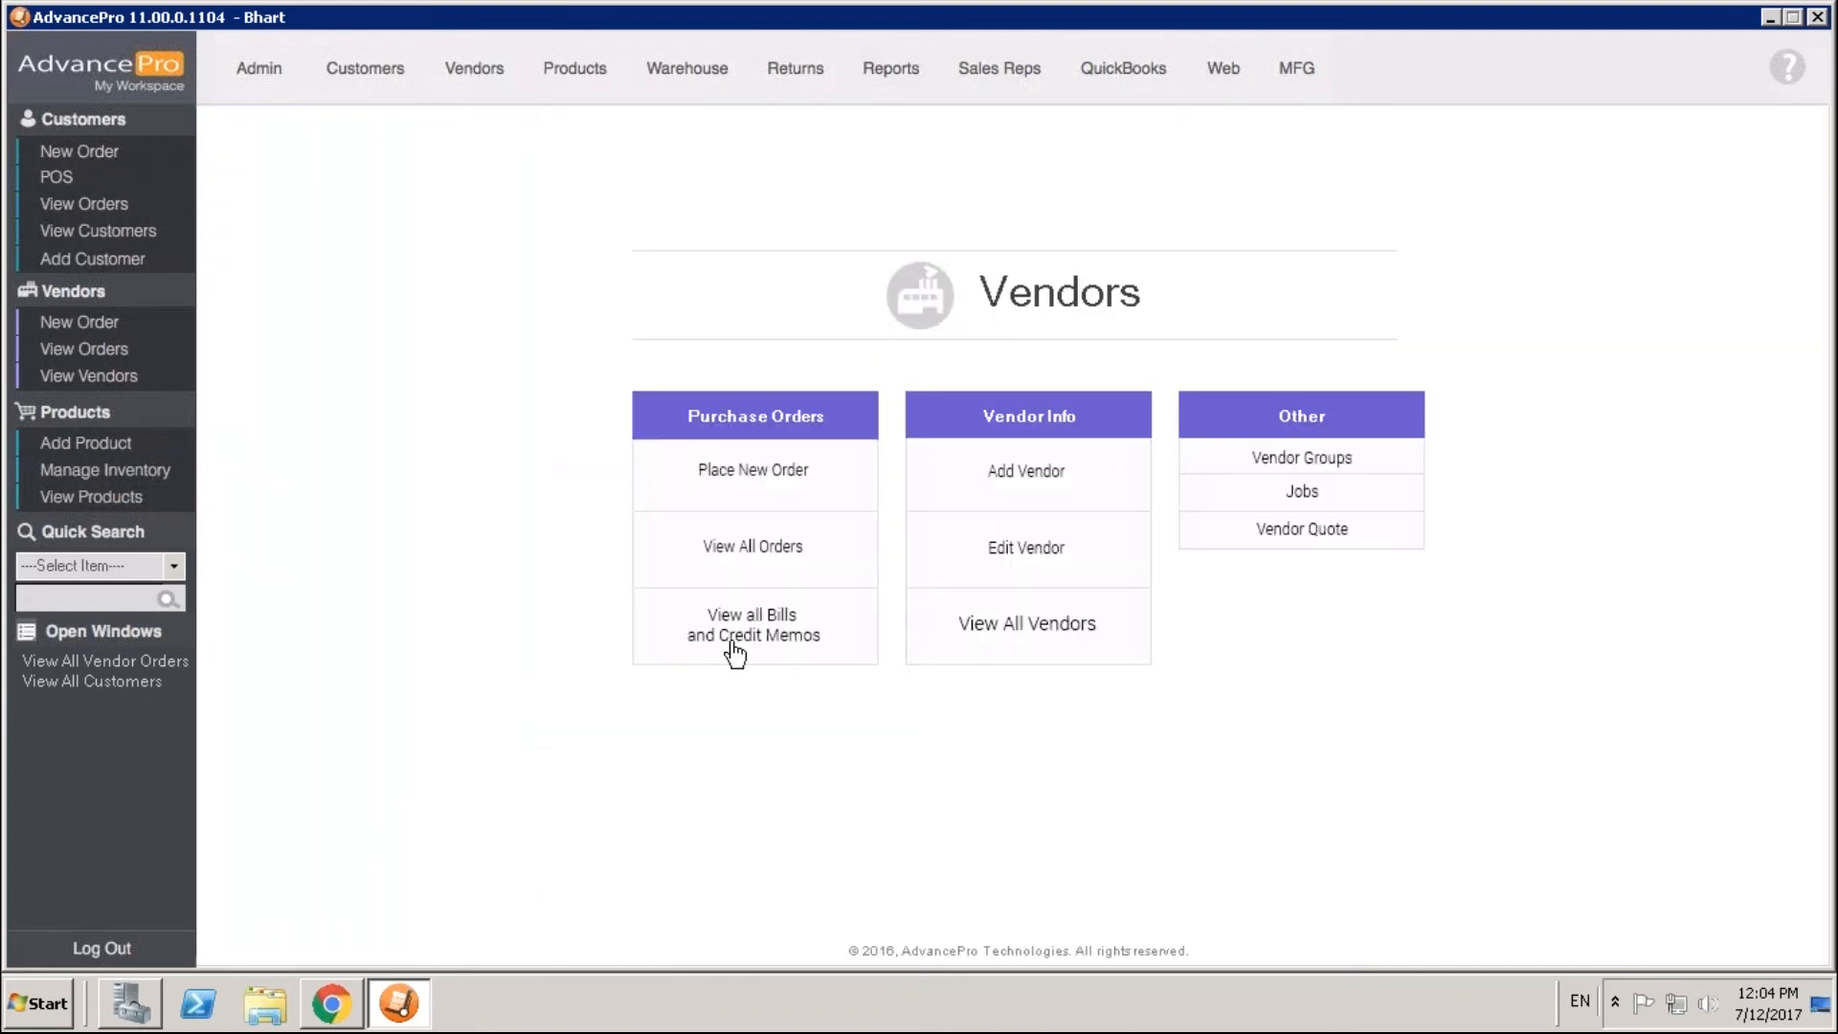
left_click(735, 638)
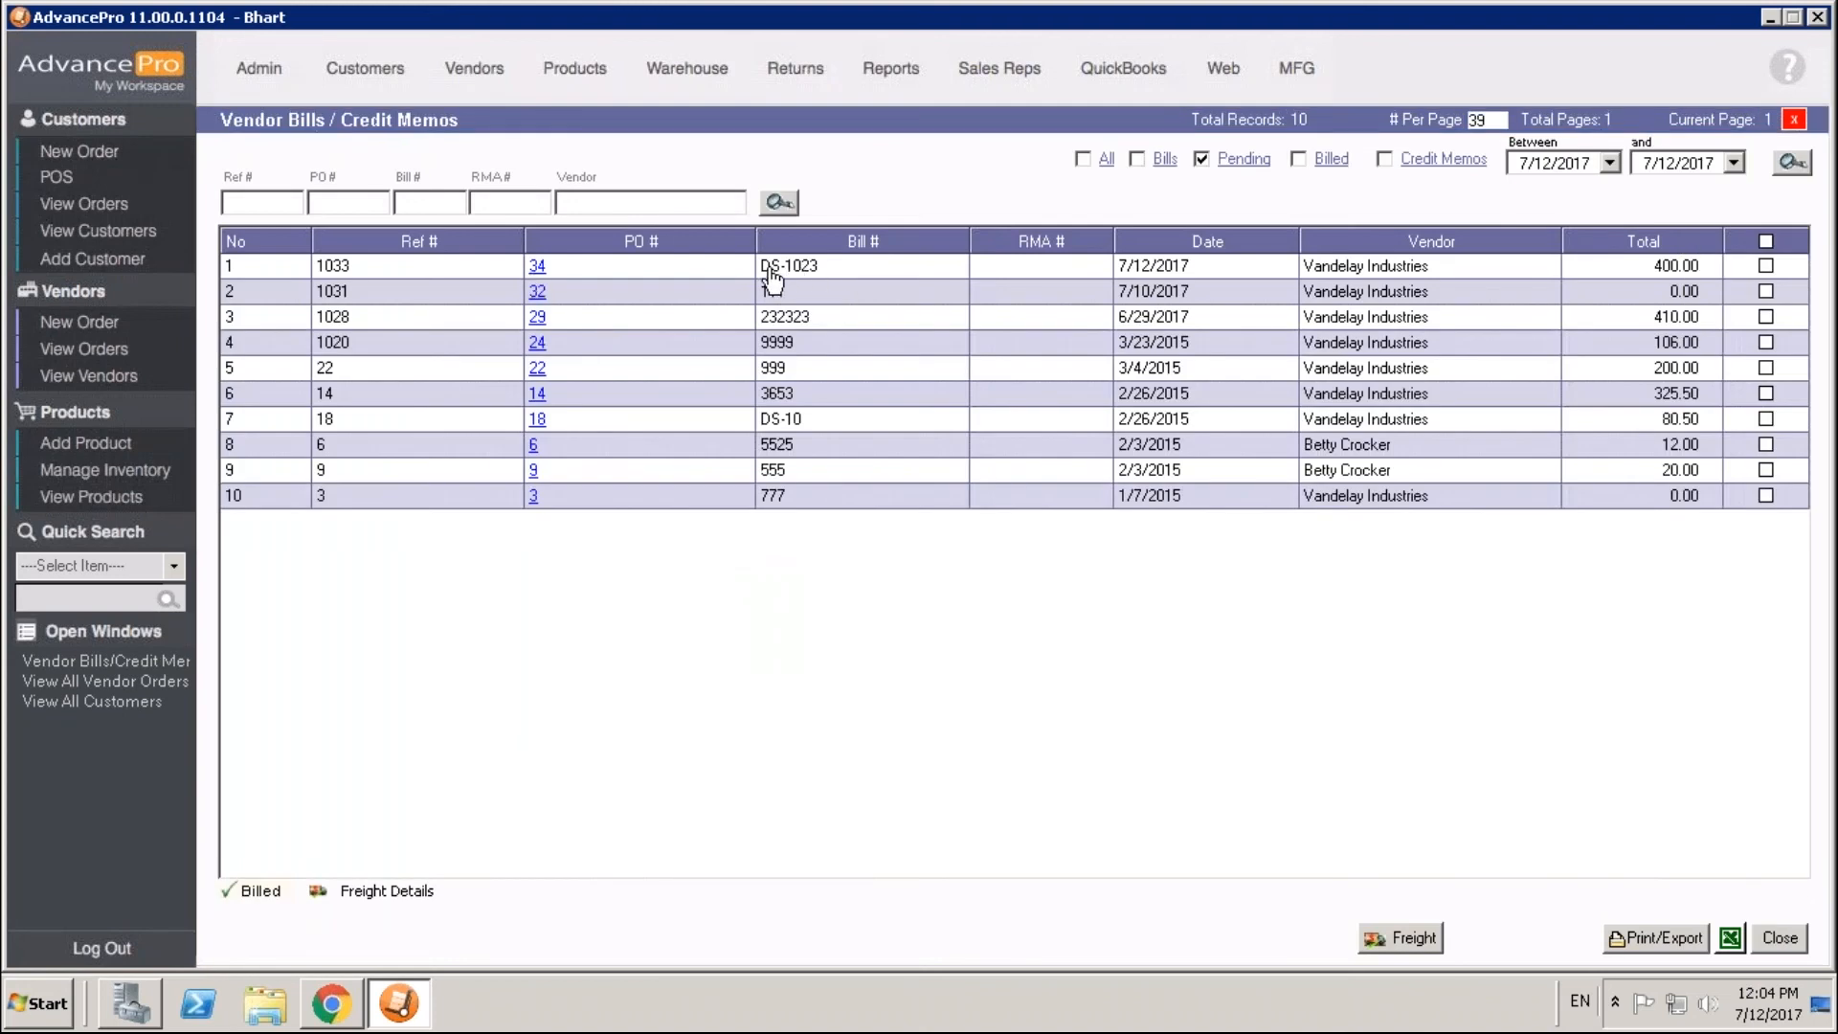
left_click(538, 271)
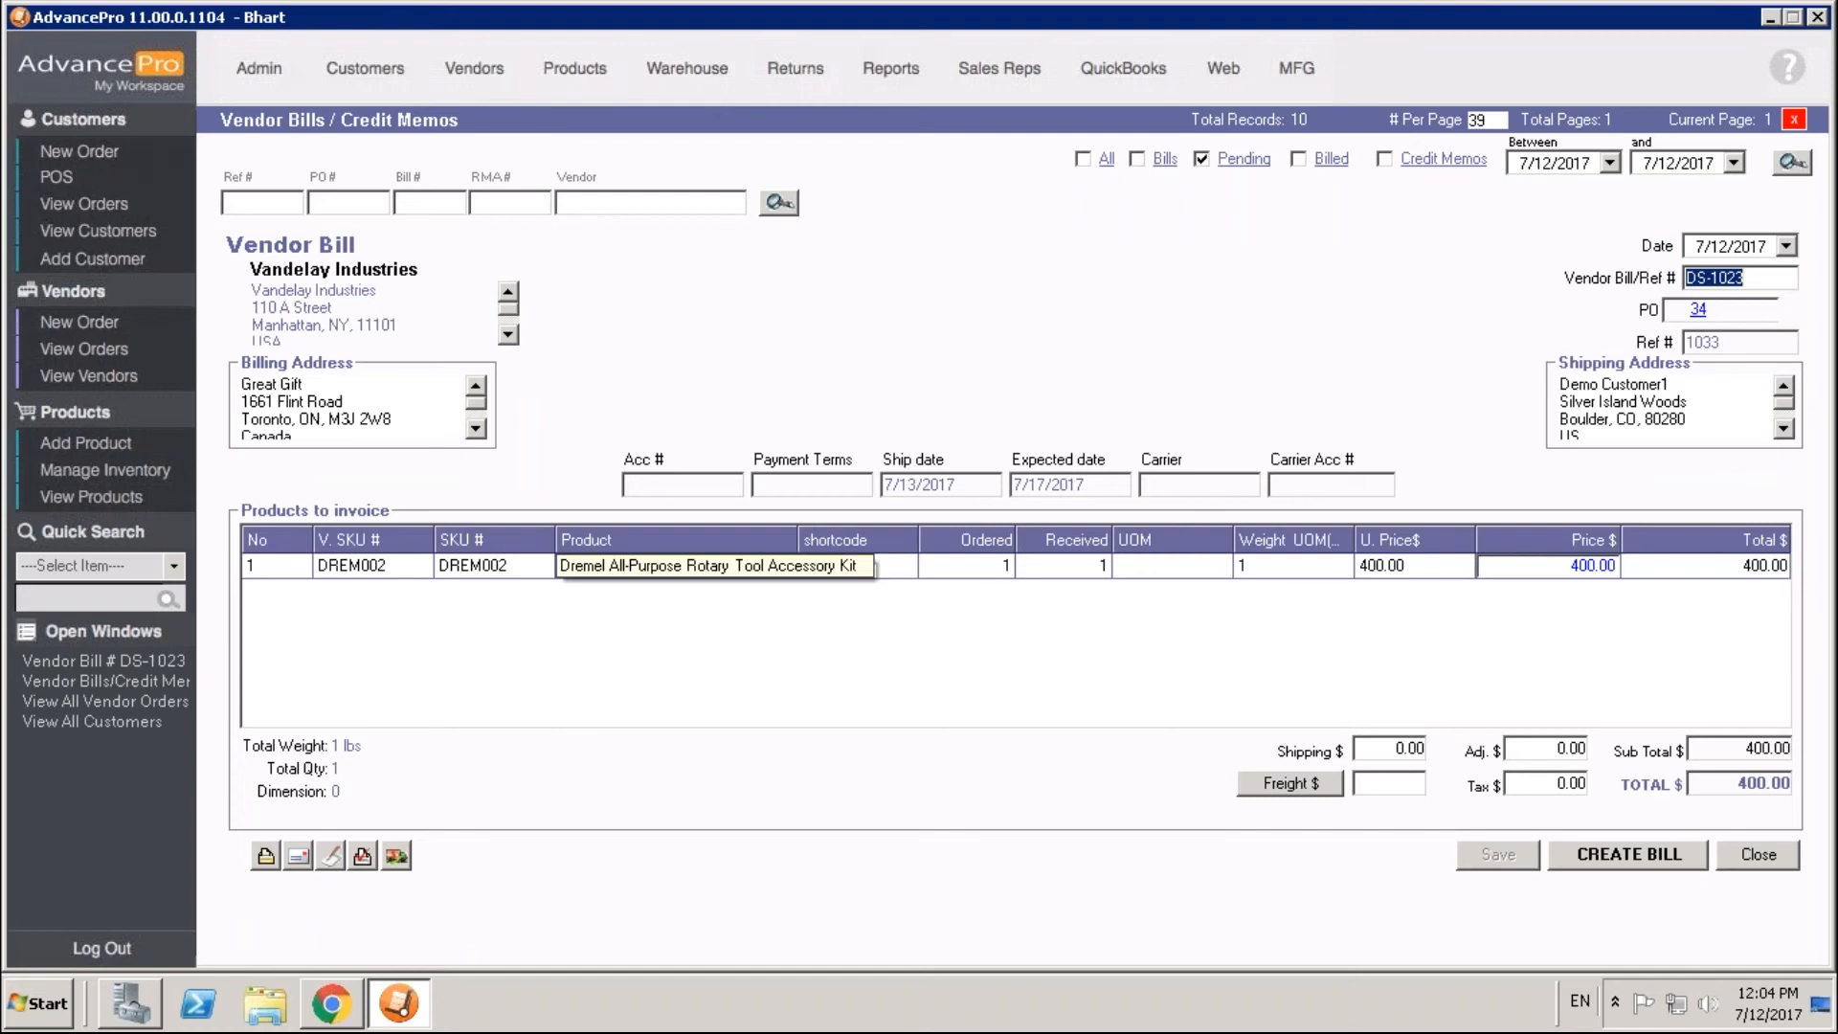
left_click(1758, 854)
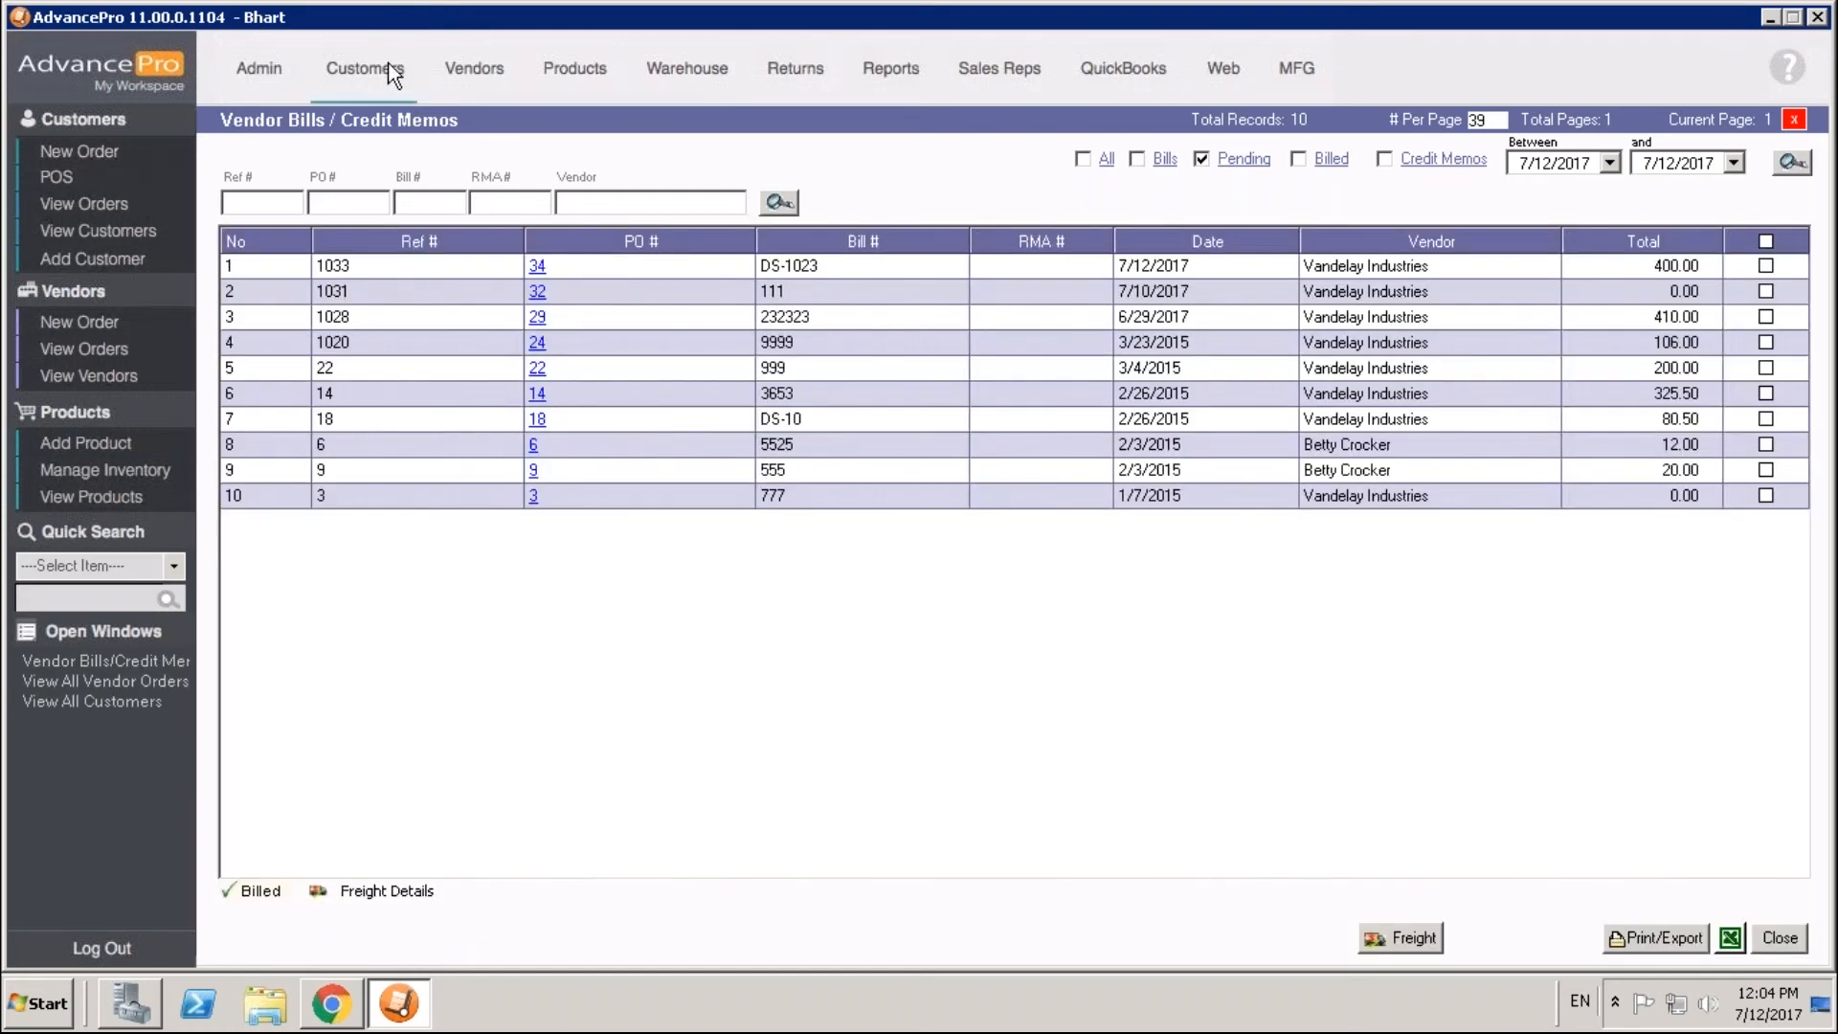
left_click(389, 67)
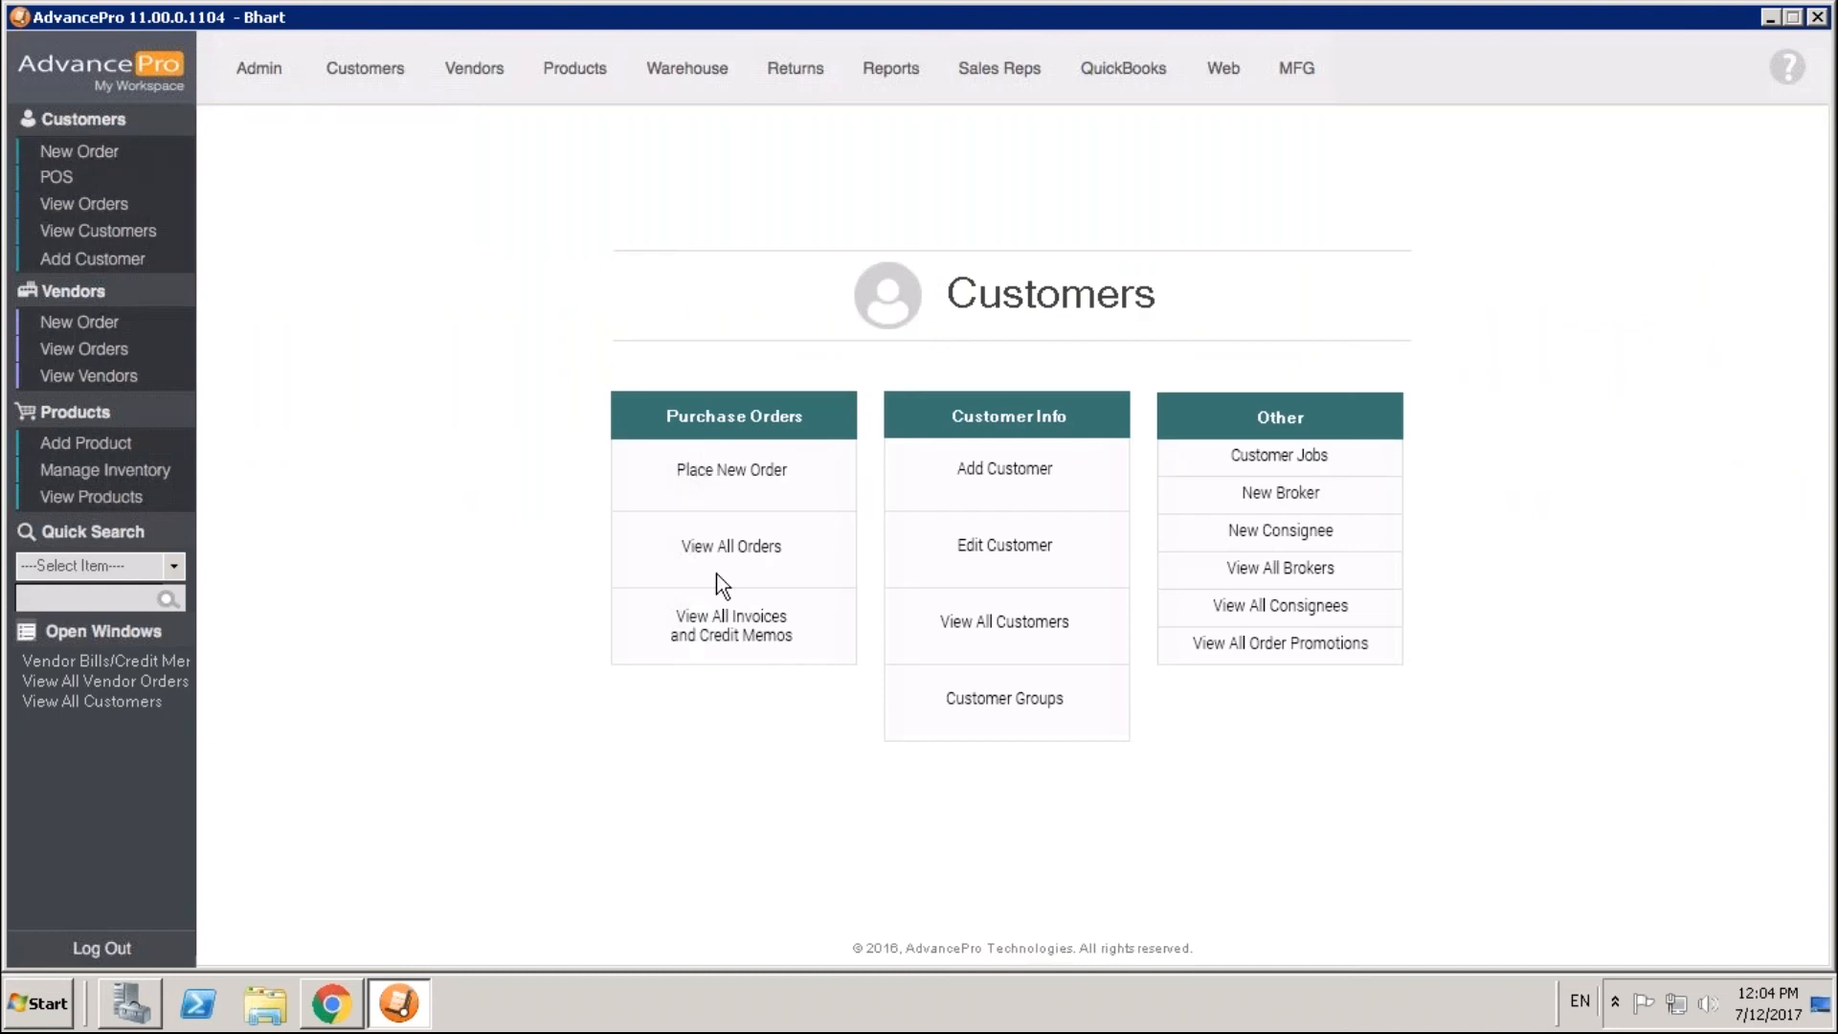
left_click(725, 643)
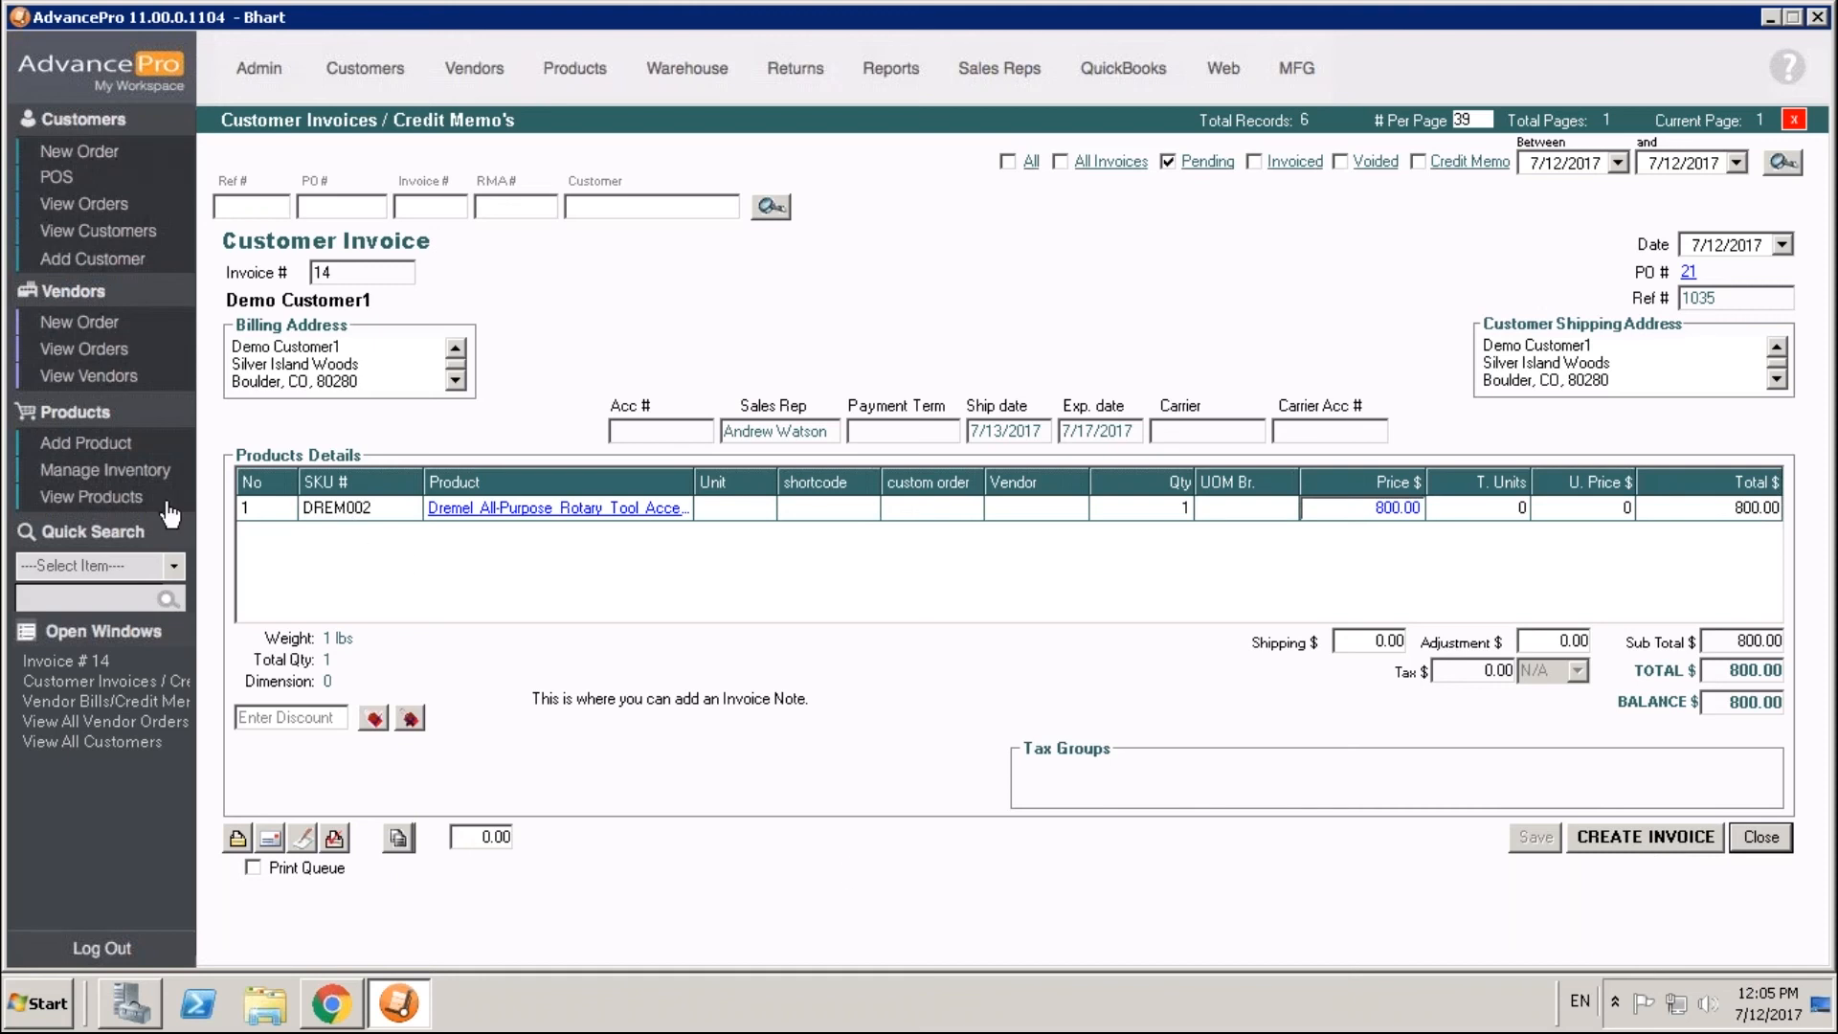
Step: Try the Default to drop ship option on the Arm & Hammer Baking Soda product, discarding the change on closing
left_click(91, 496)
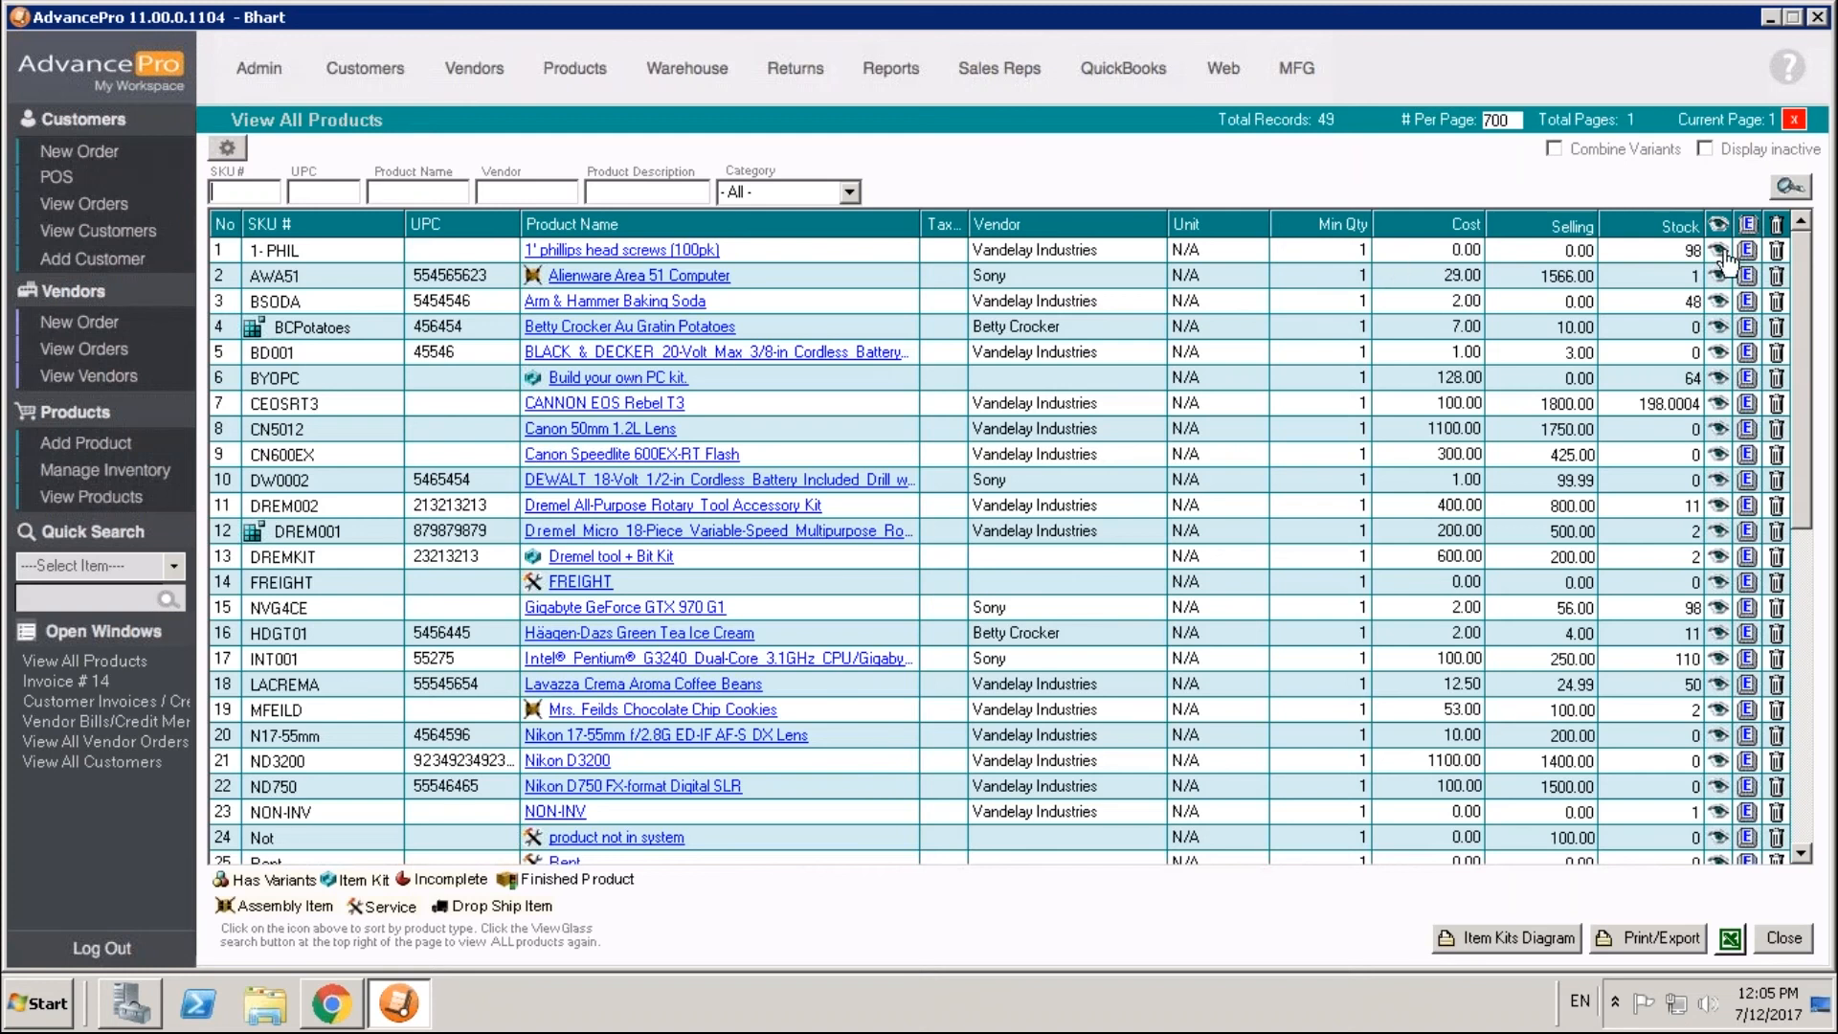
left_click(1748, 304)
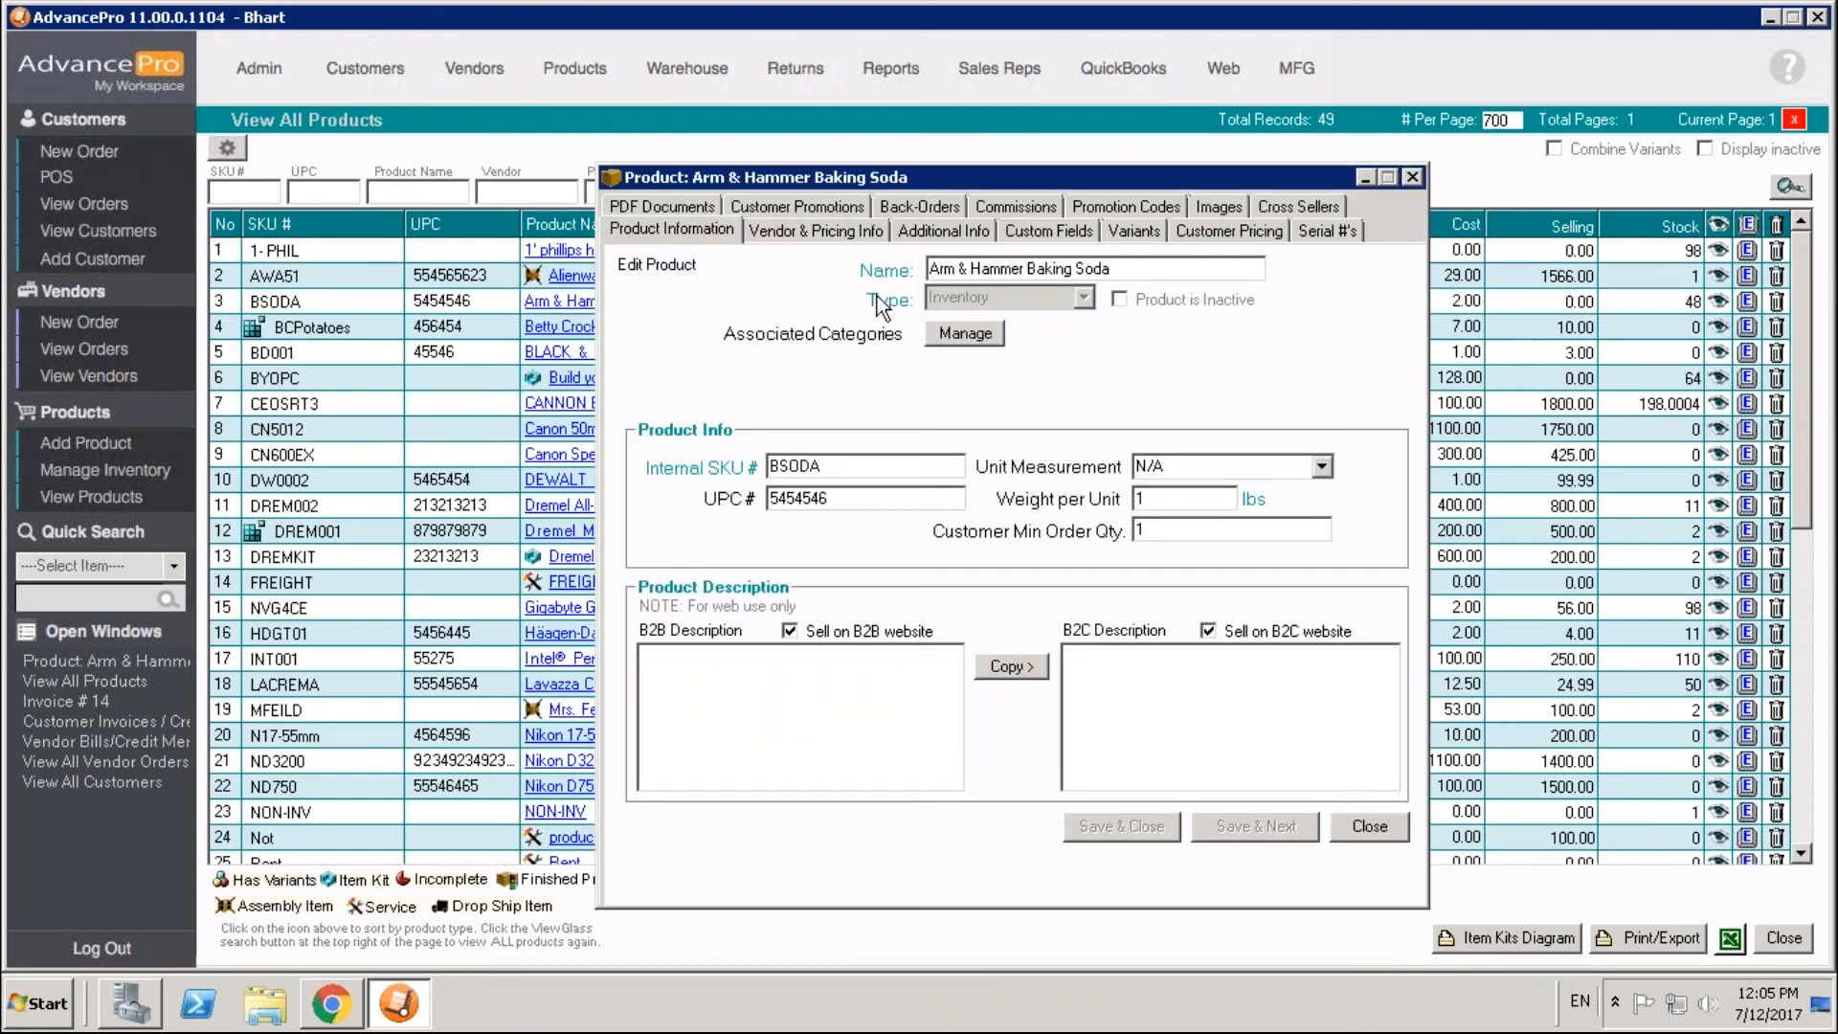
left_click(935, 233)
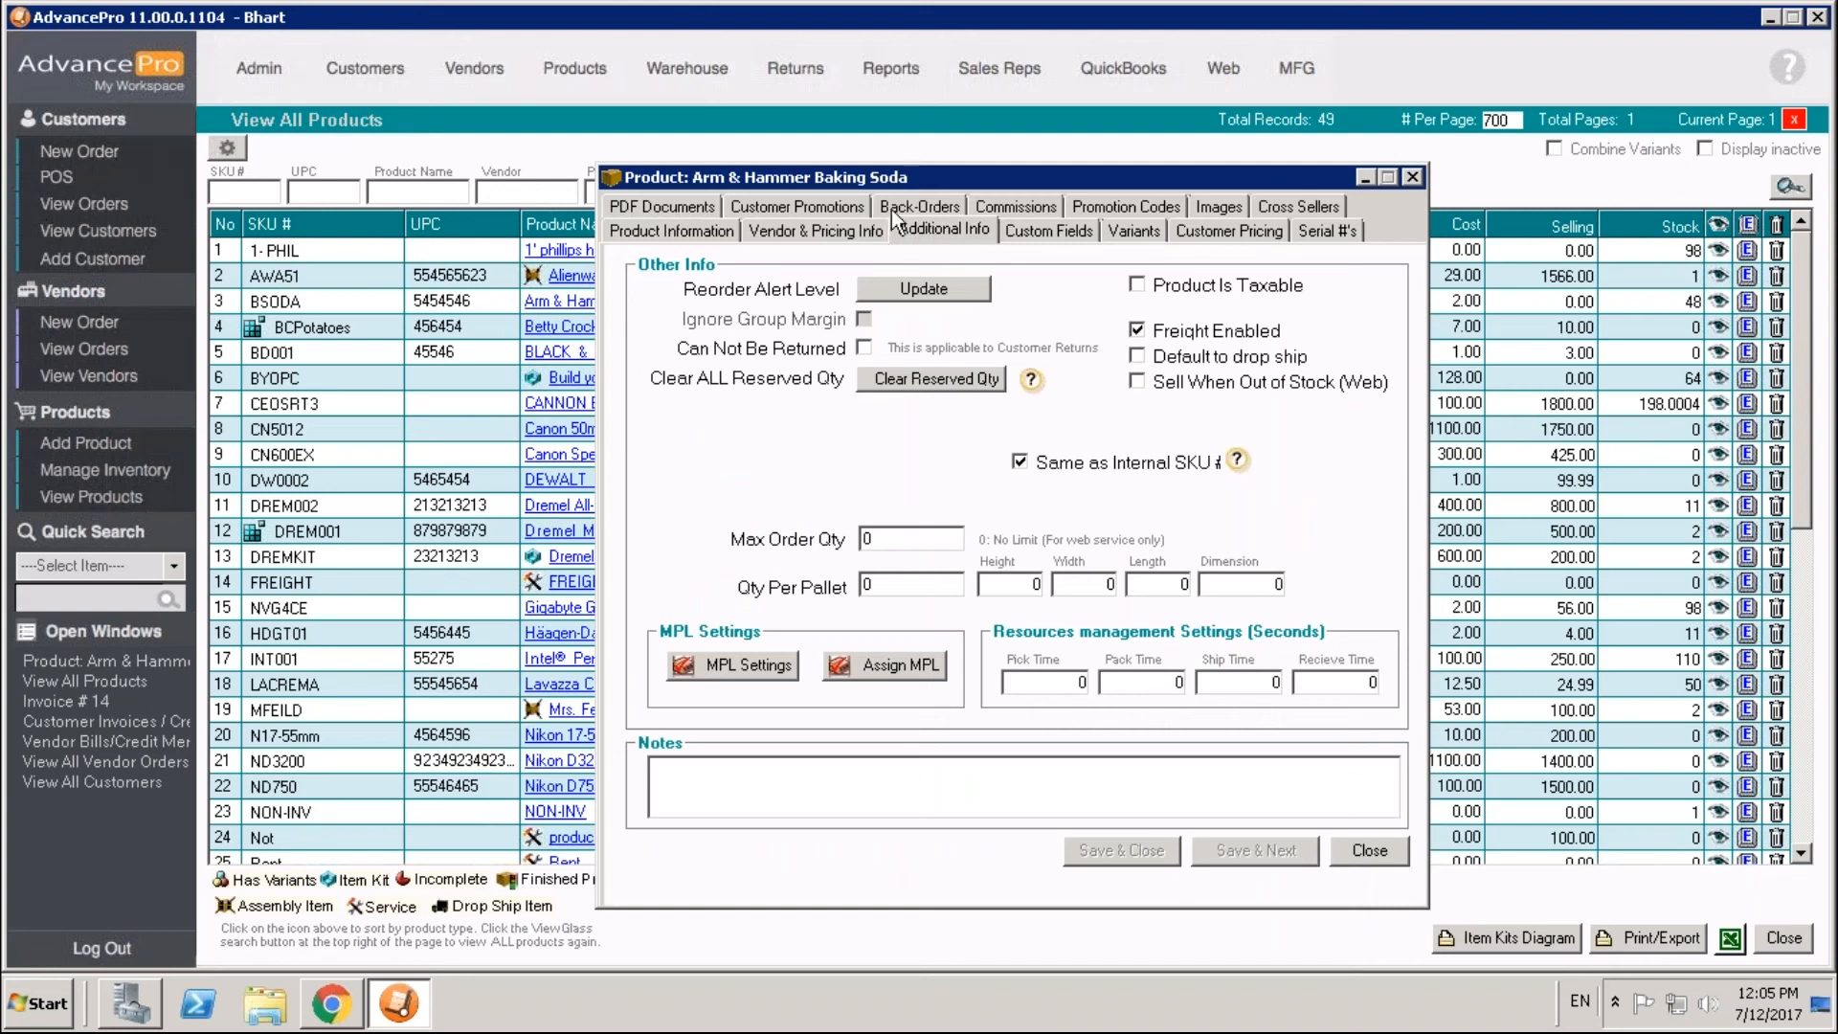
left_click(1138, 357)
left_click(1371, 851)
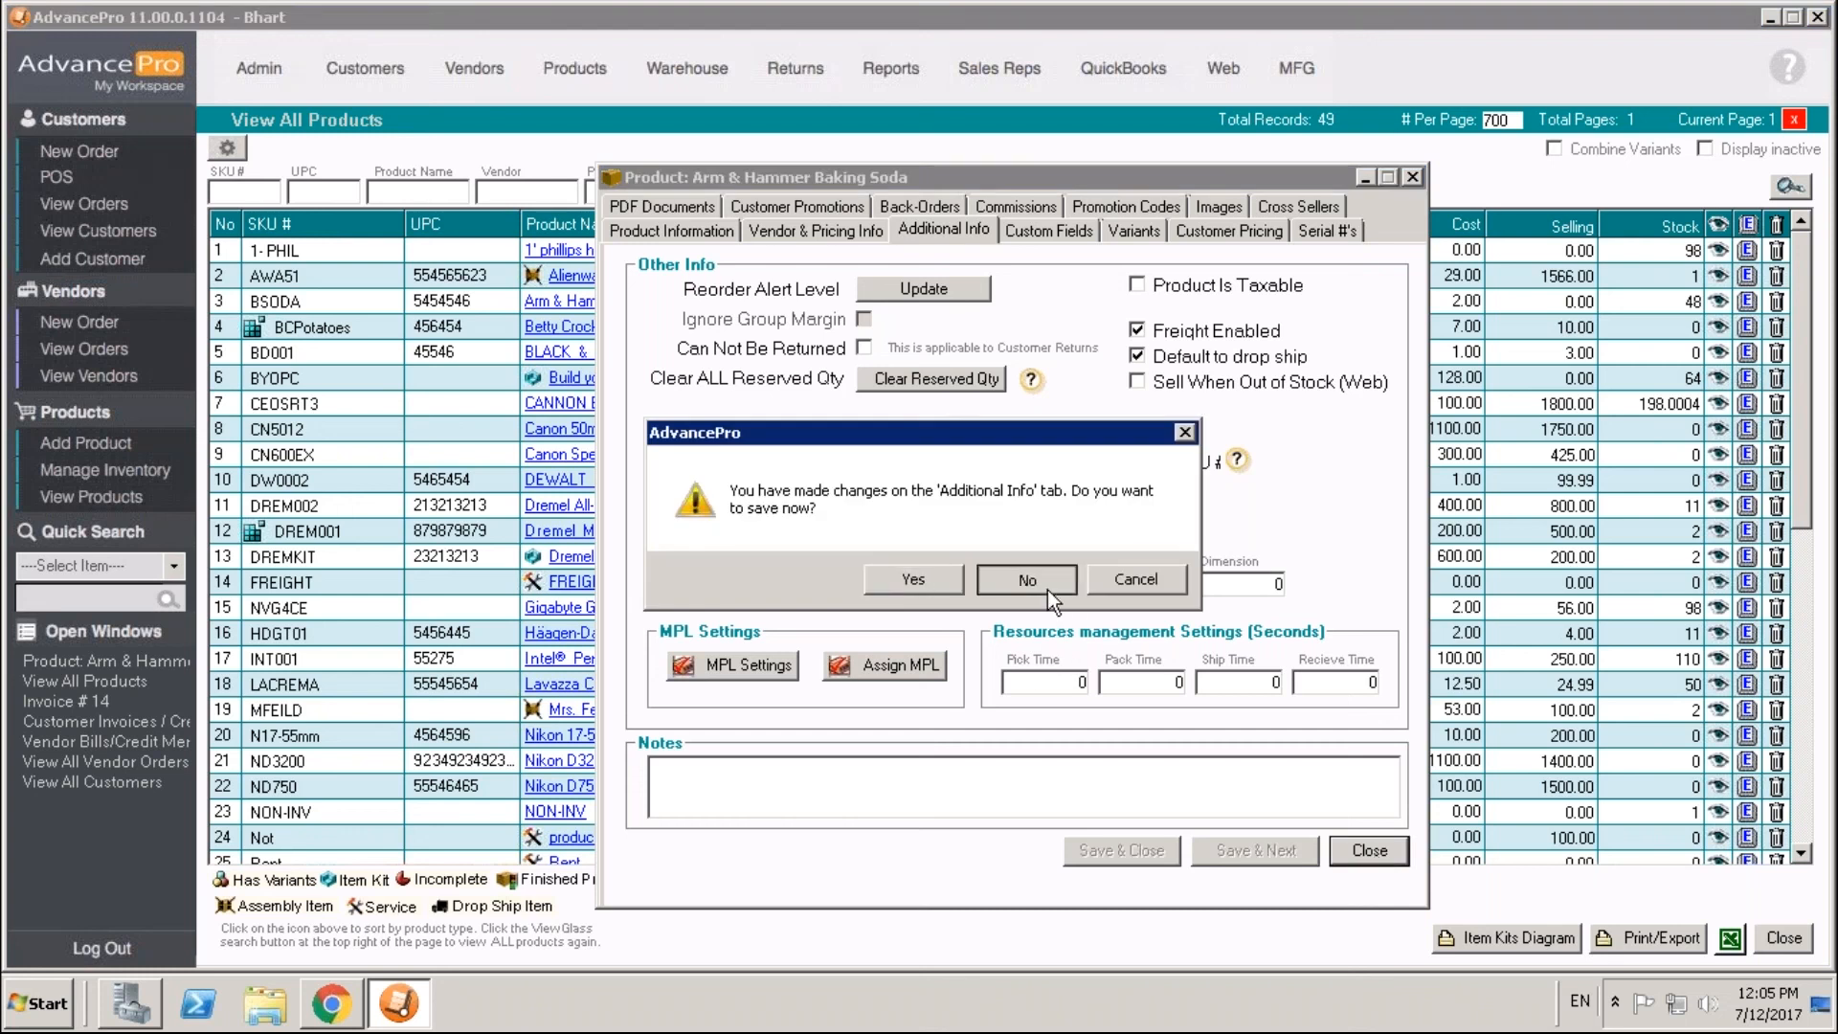
left_click(1047, 590)
Step: Start a new customer order for Demo Customer1 and proceed to its order details
left_click(135, 159)
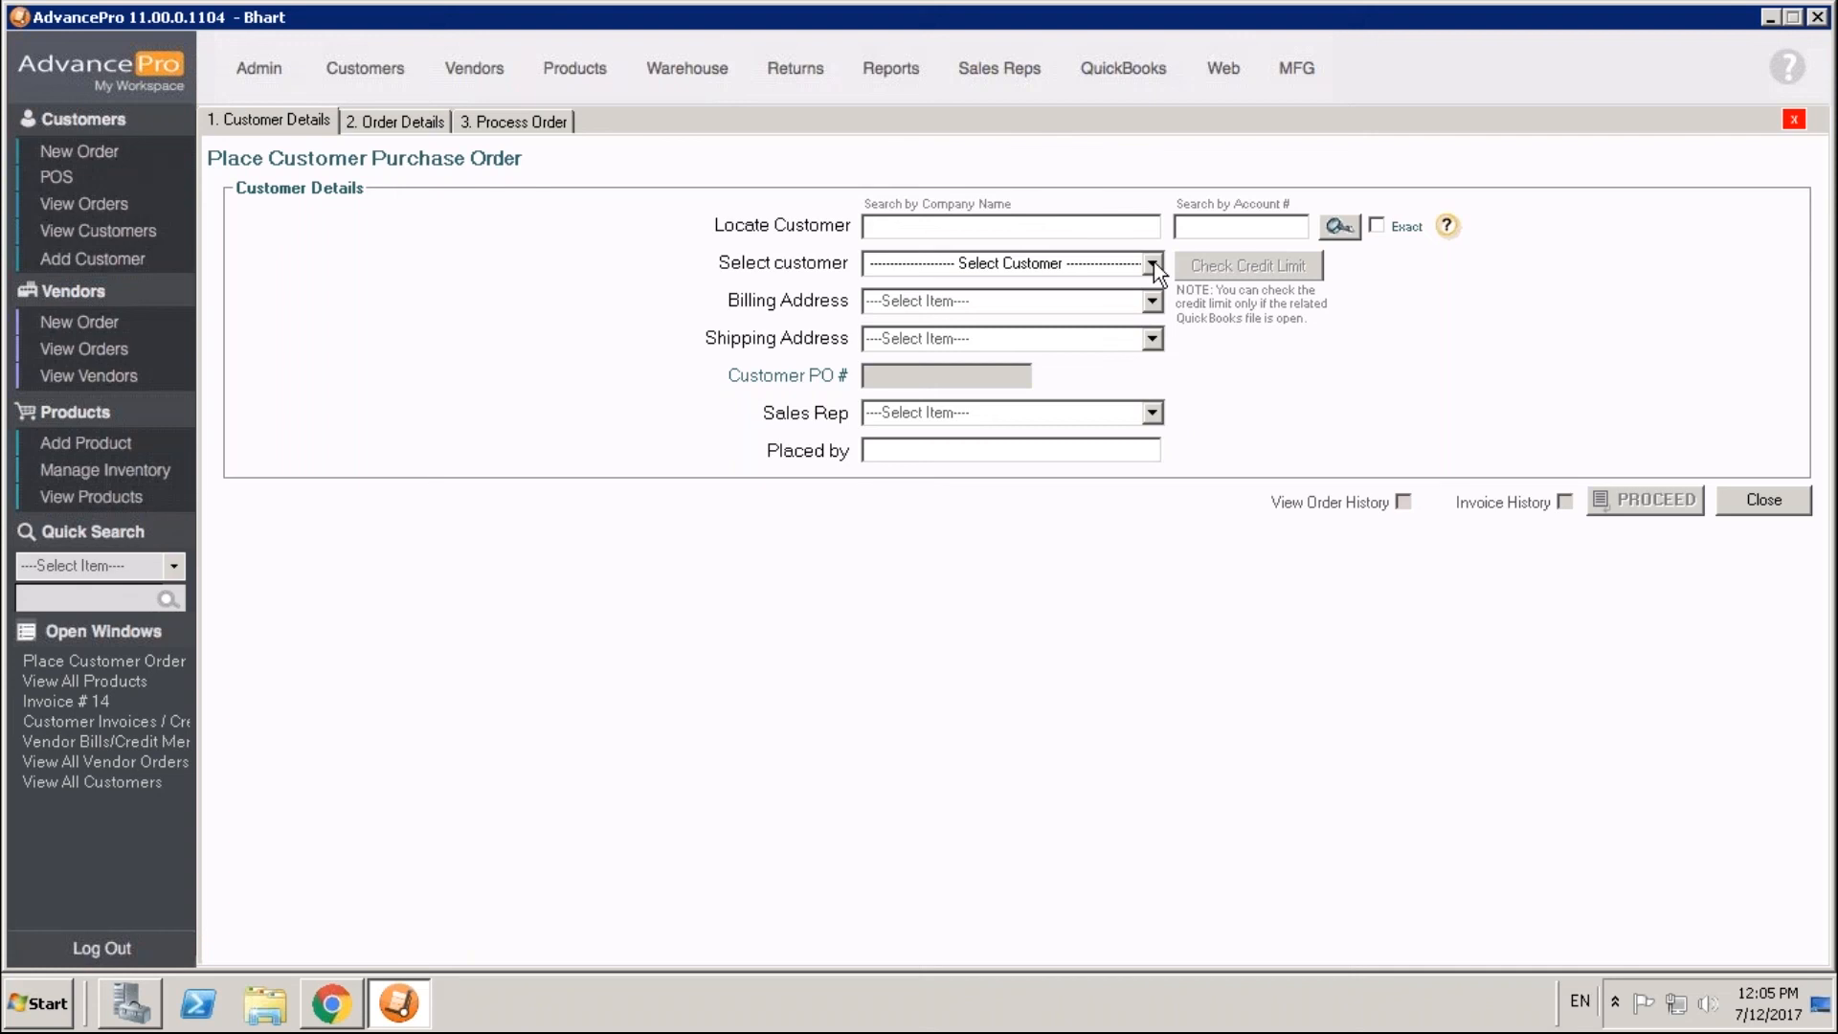
left_click(1152, 262)
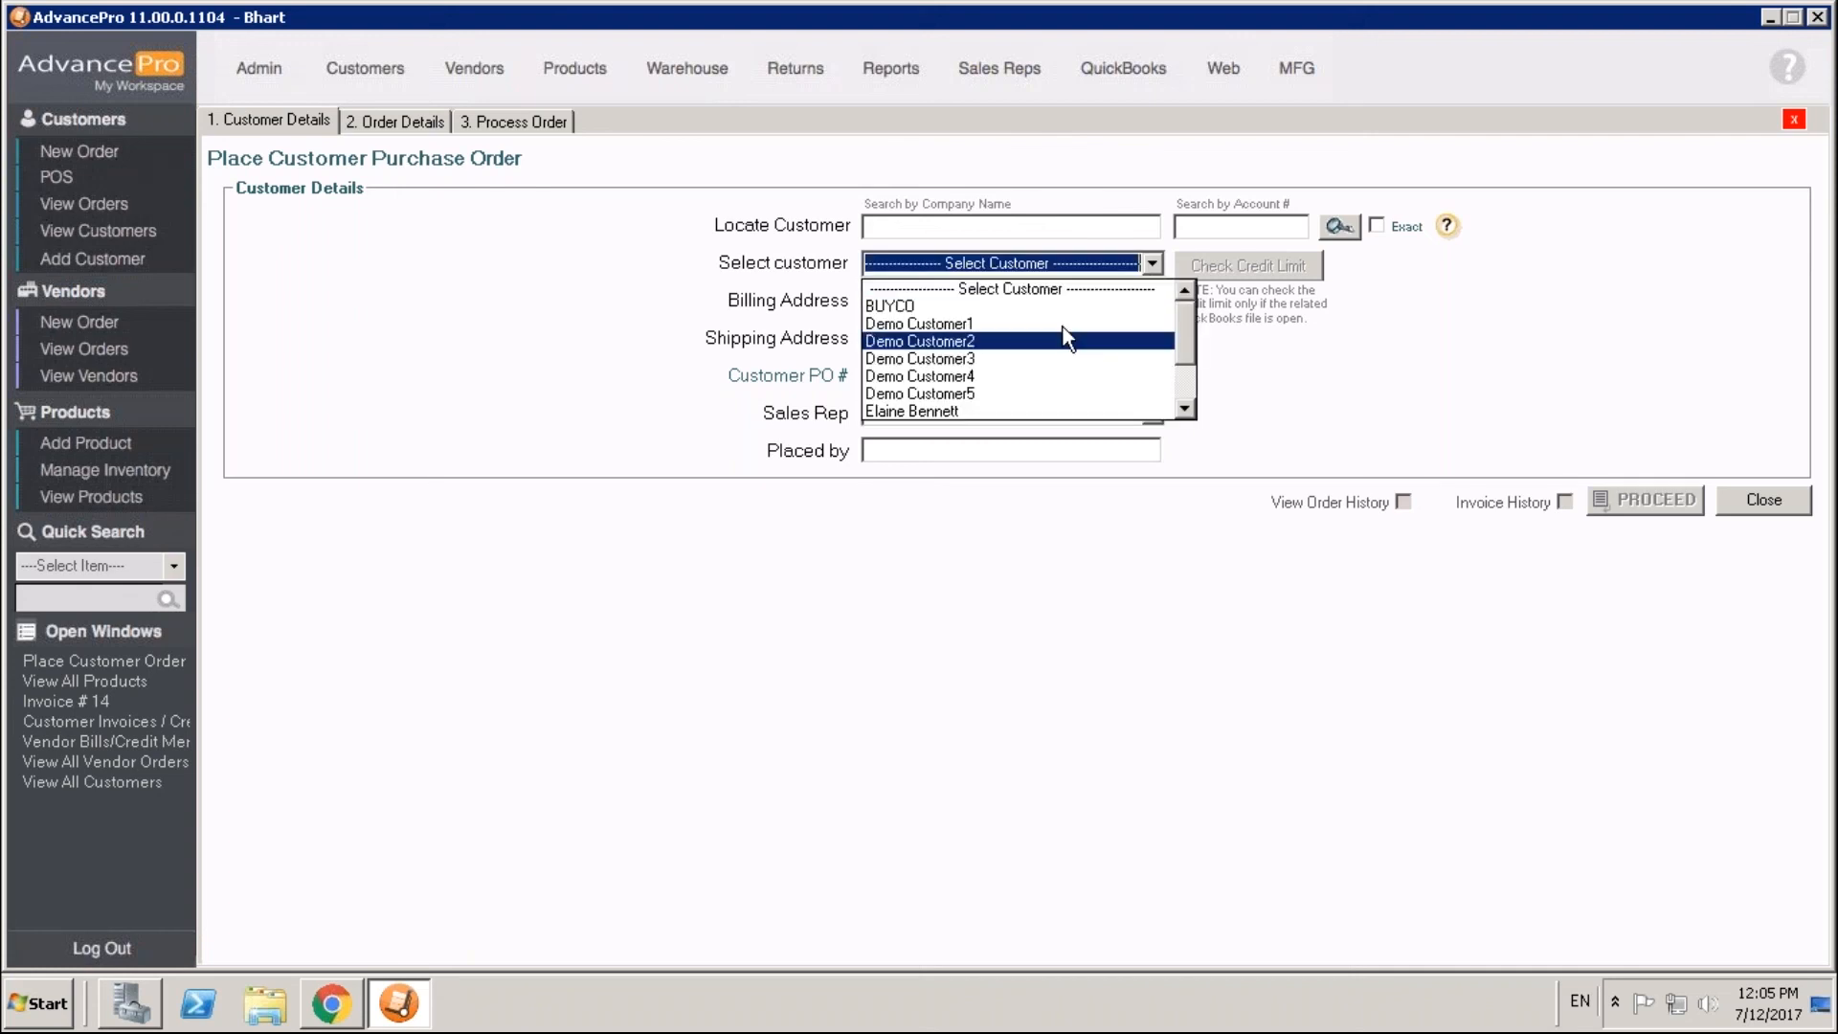
left_click(1071, 325)
left_click(1646, 500)
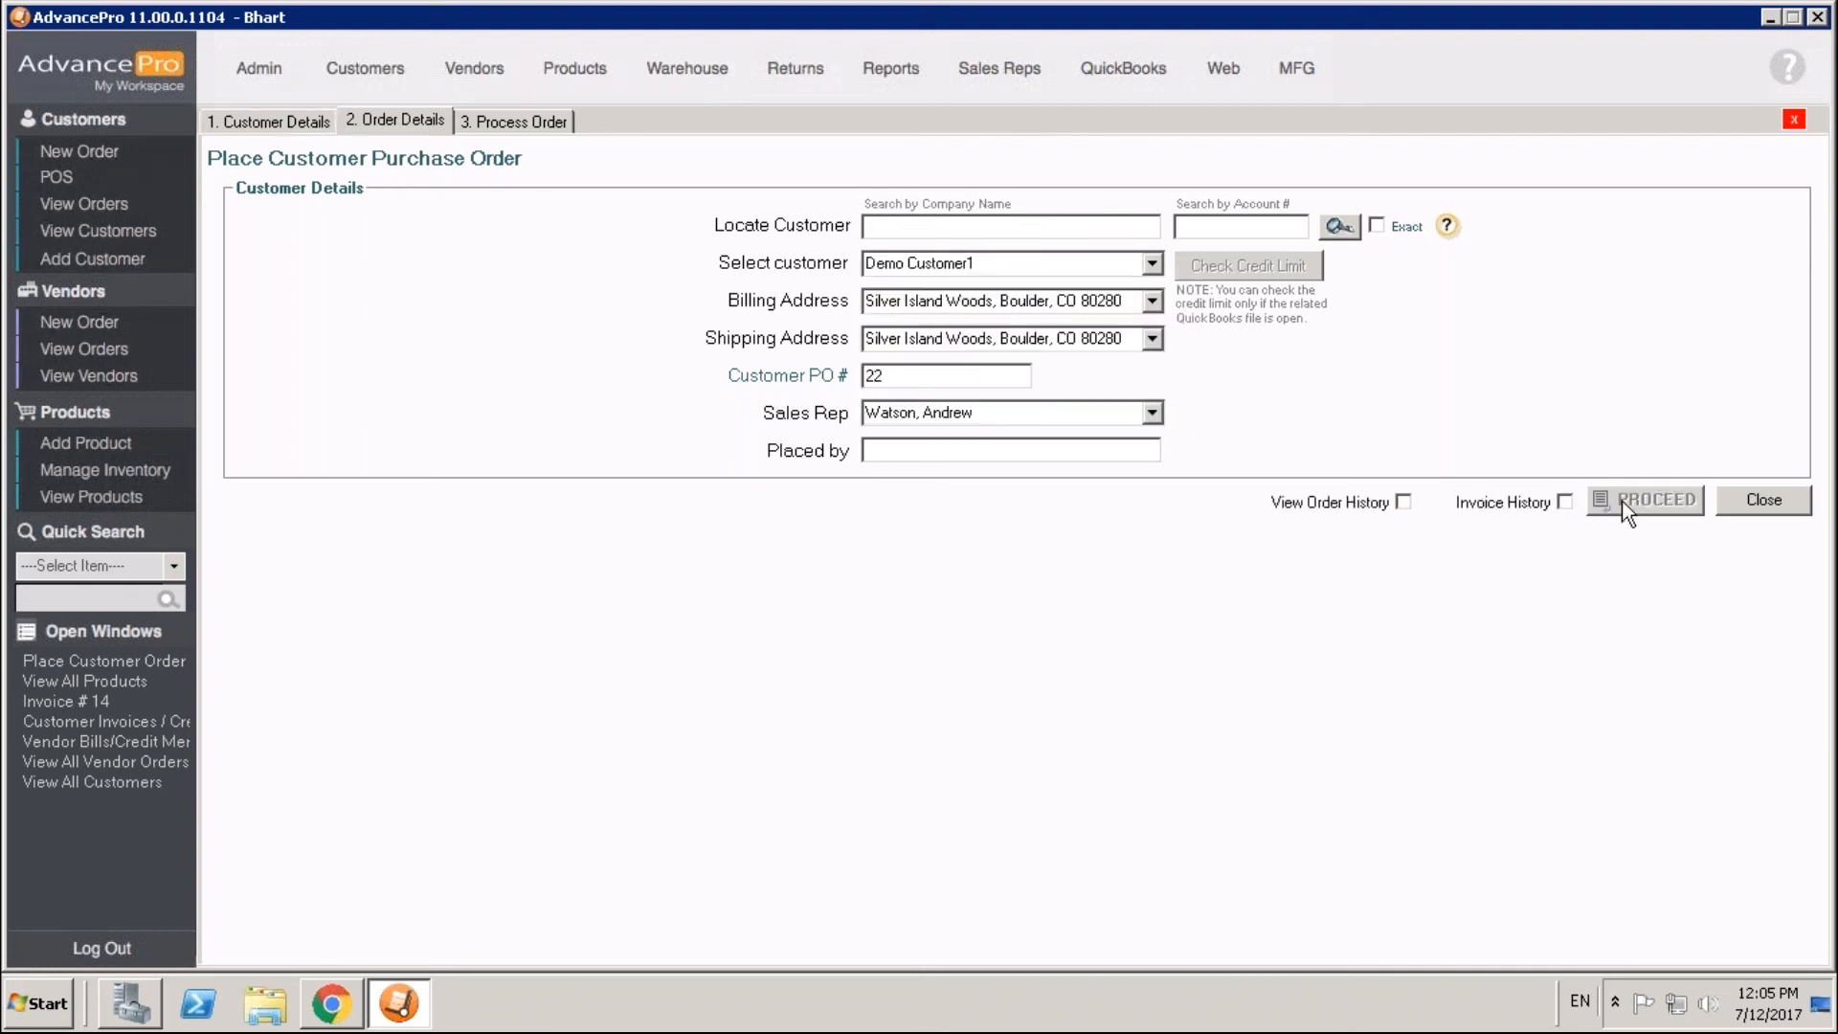
Step: Add products DREM001 and CEOSRT3 to the Demo Customer1 order, save it, and place the order
type("d")
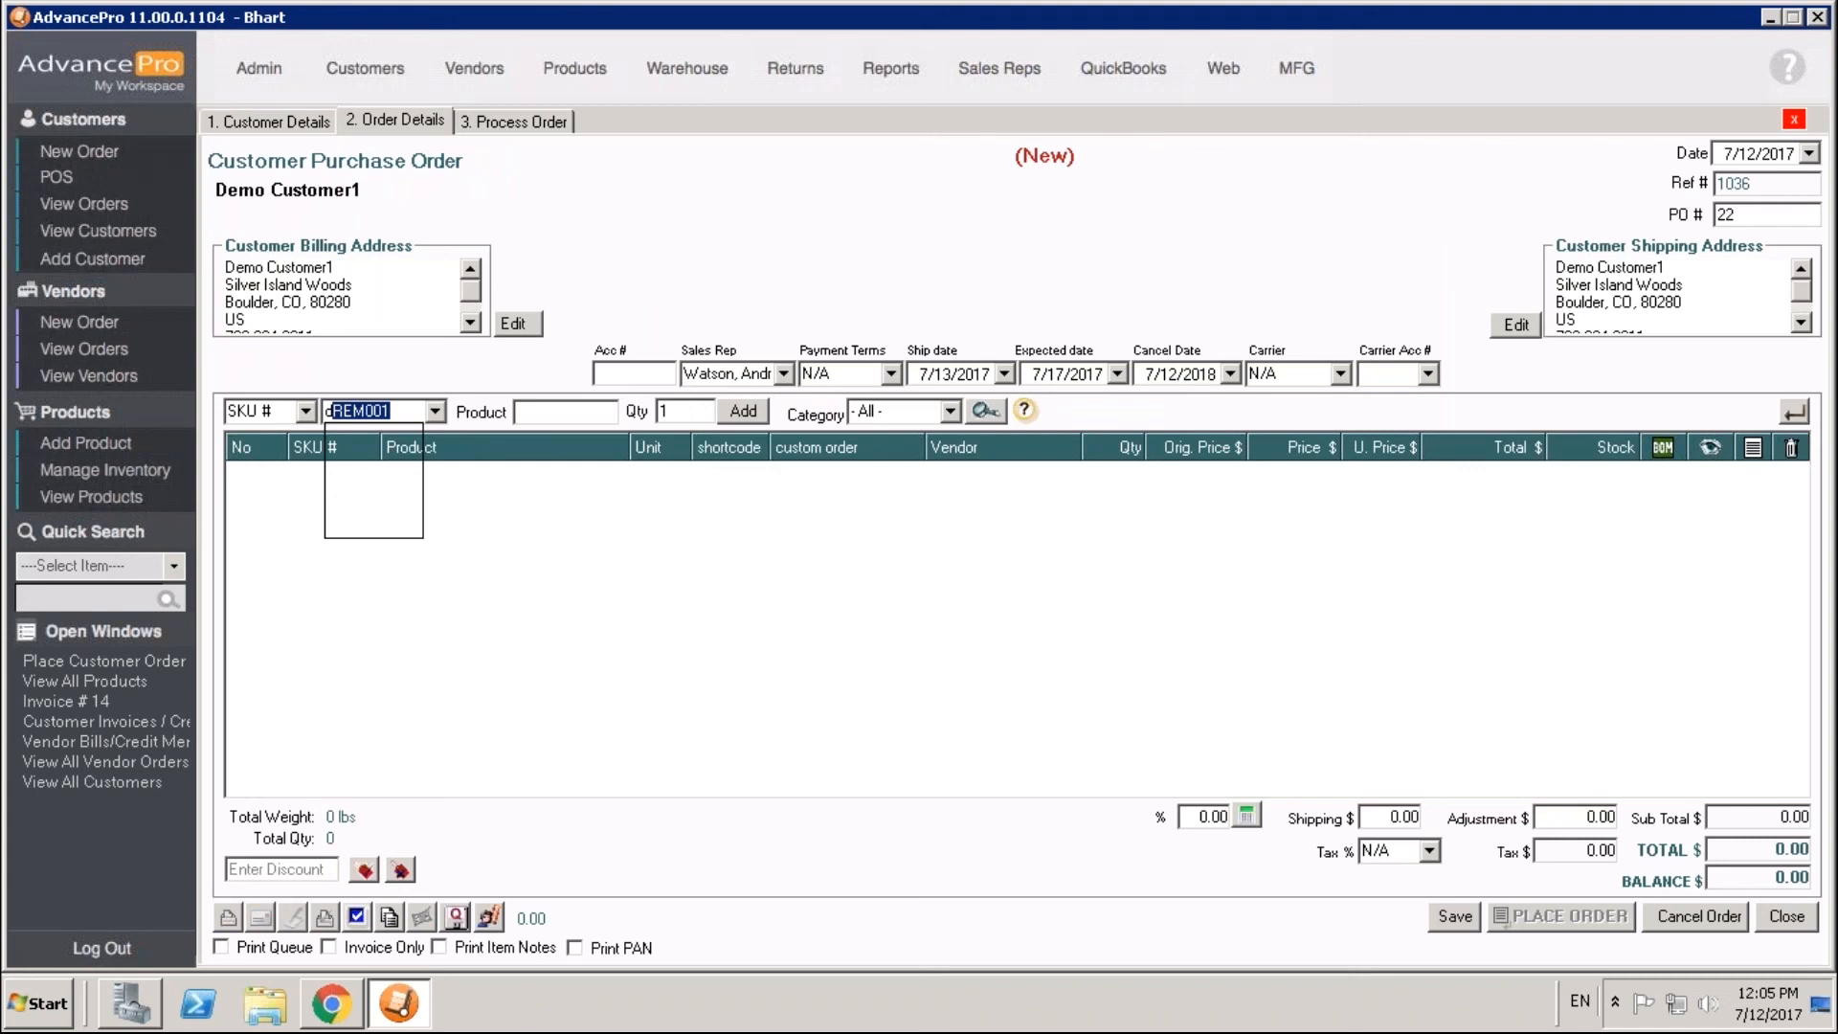
type("rem001")
key("Return")
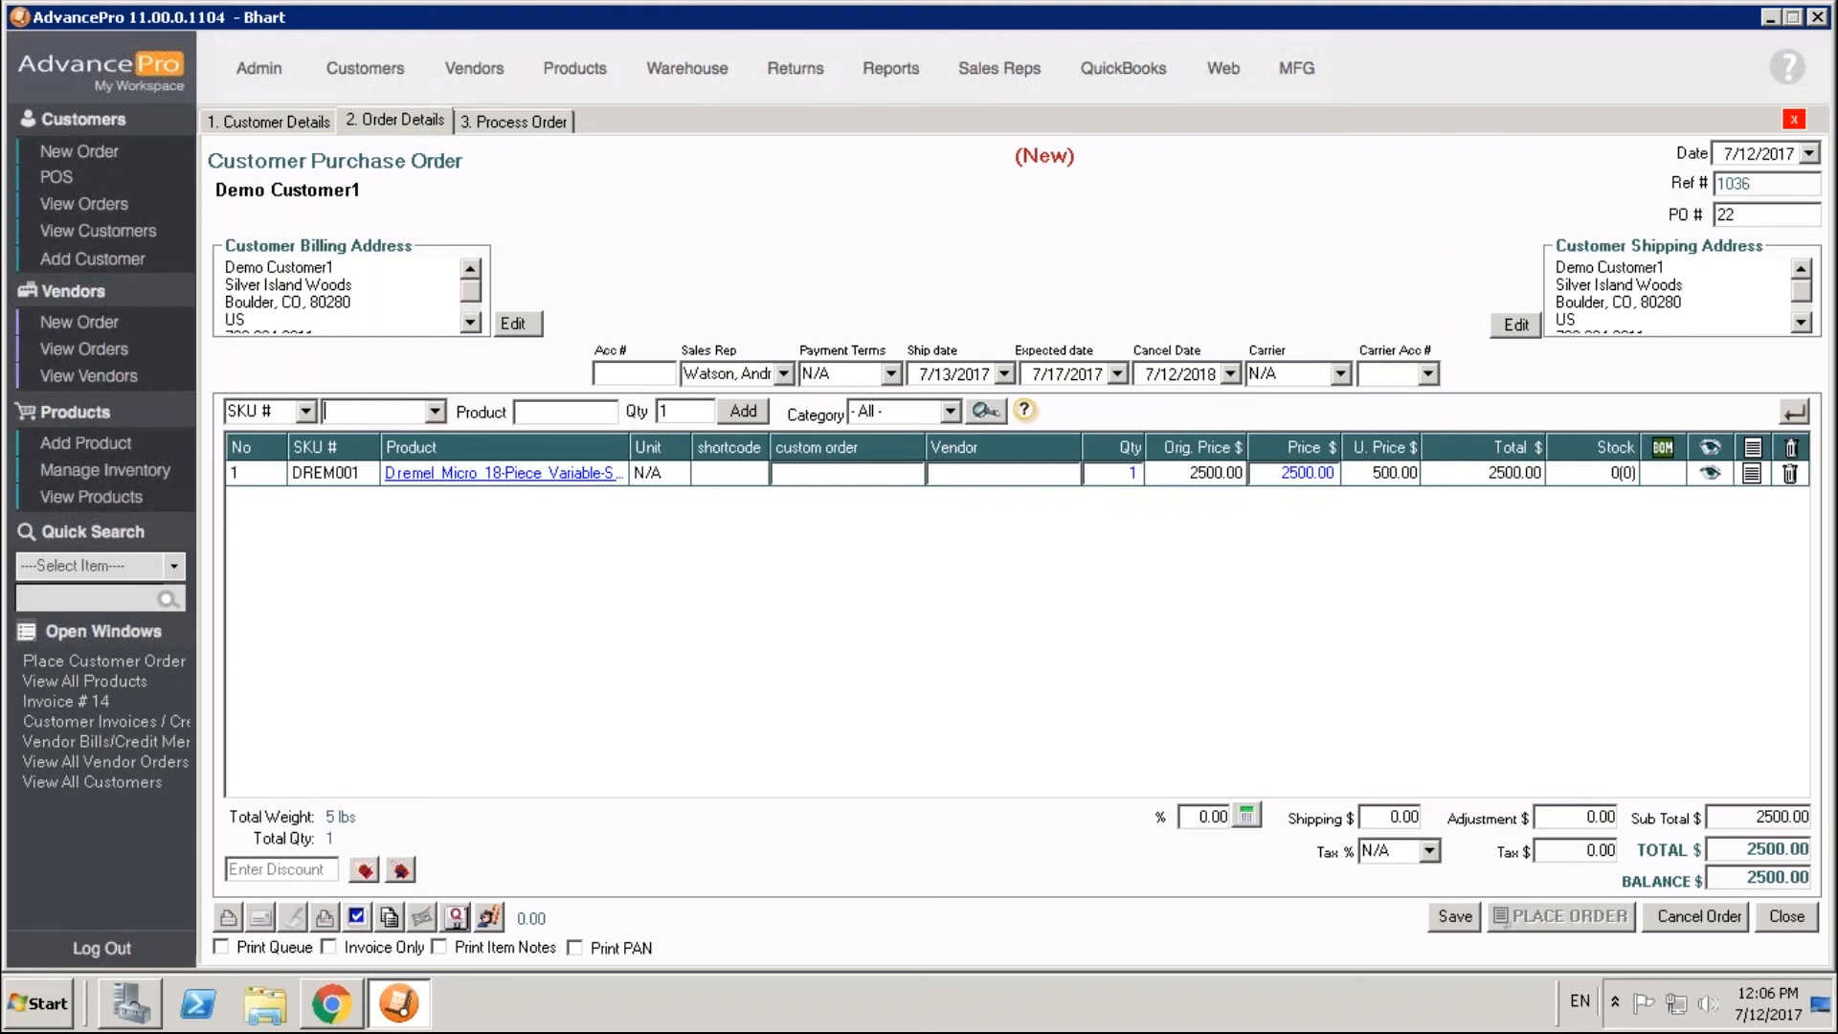
type("cEOSRT3")
key("Return")
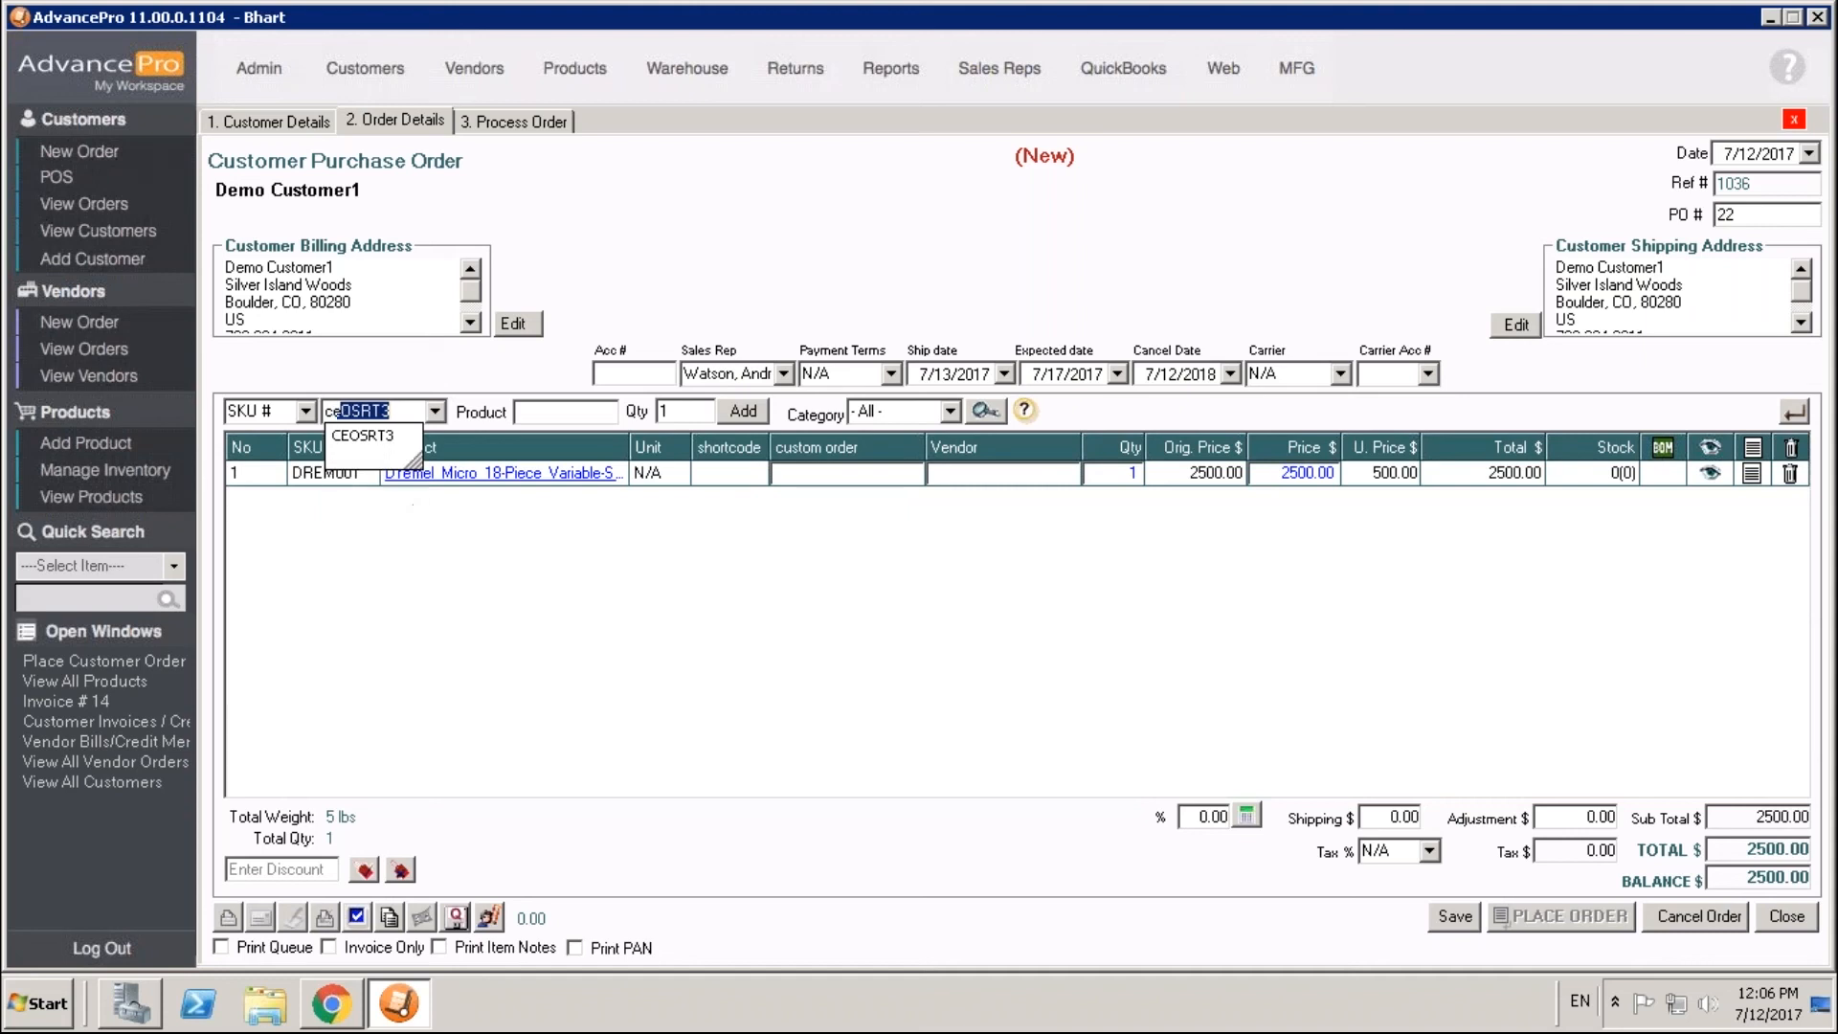
key("Return")
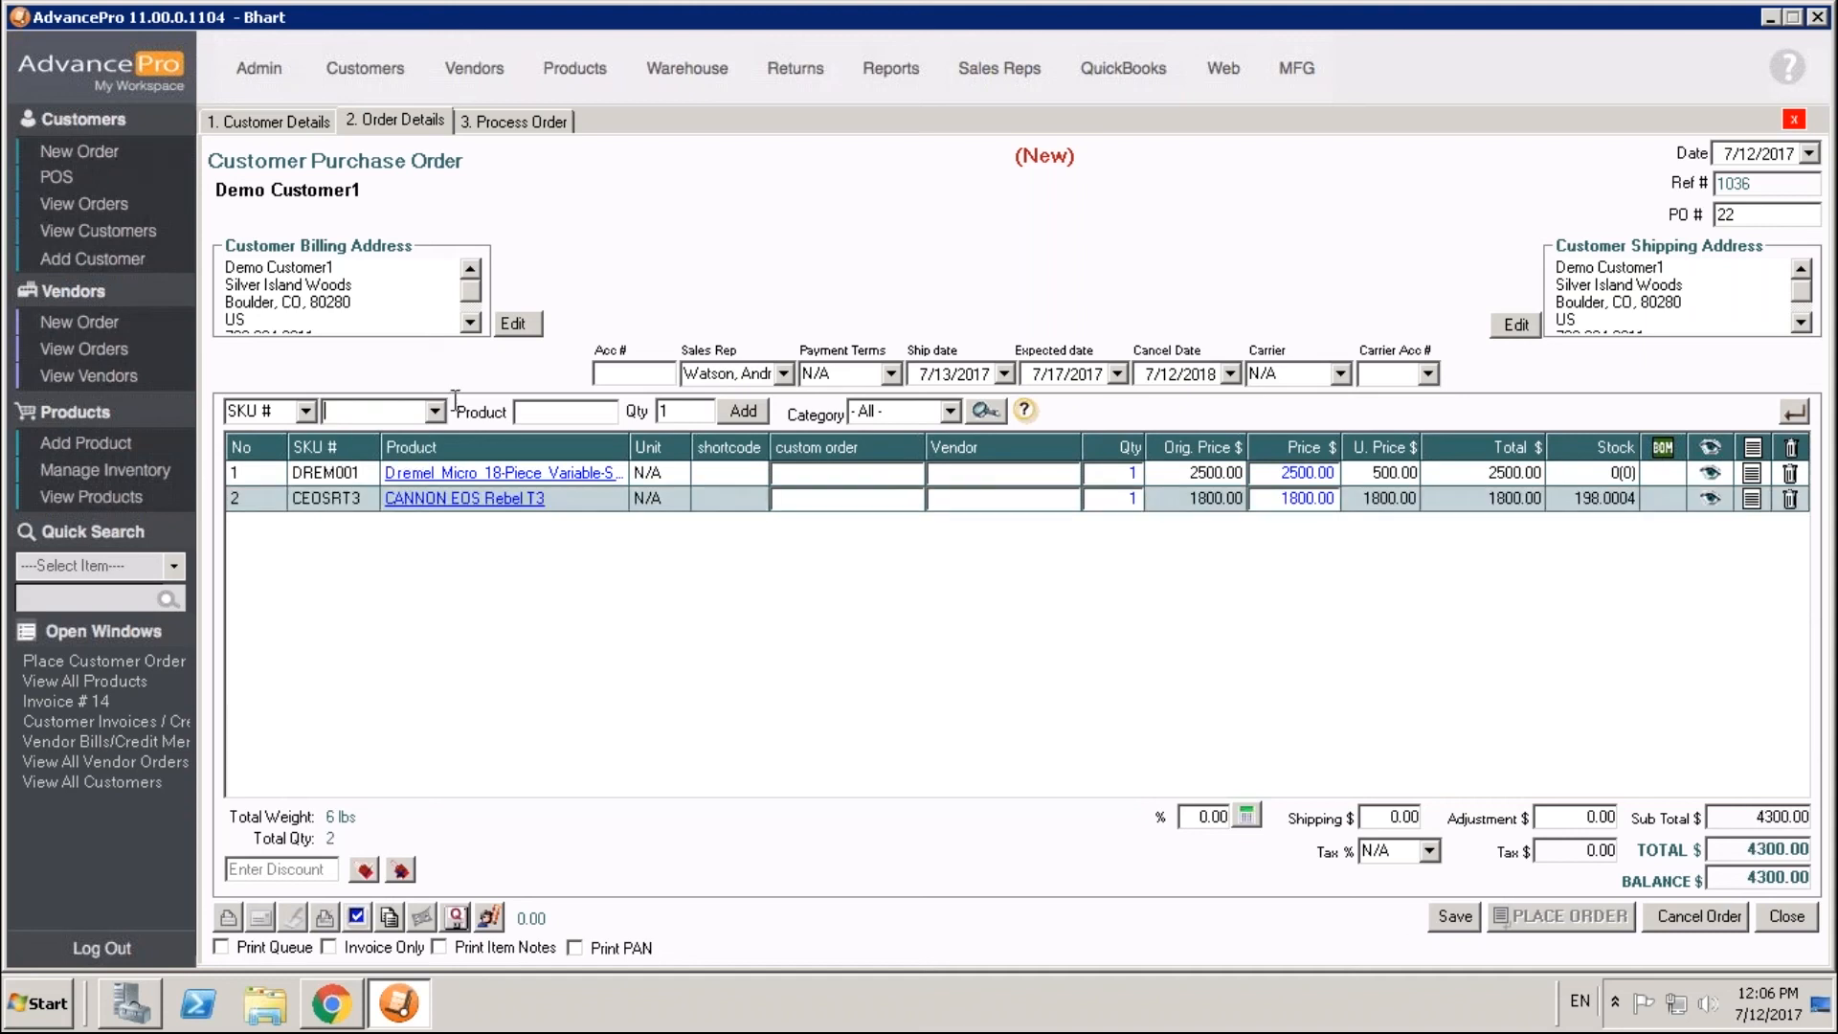
left_click(1457, 920)
left_click(1556, 916)
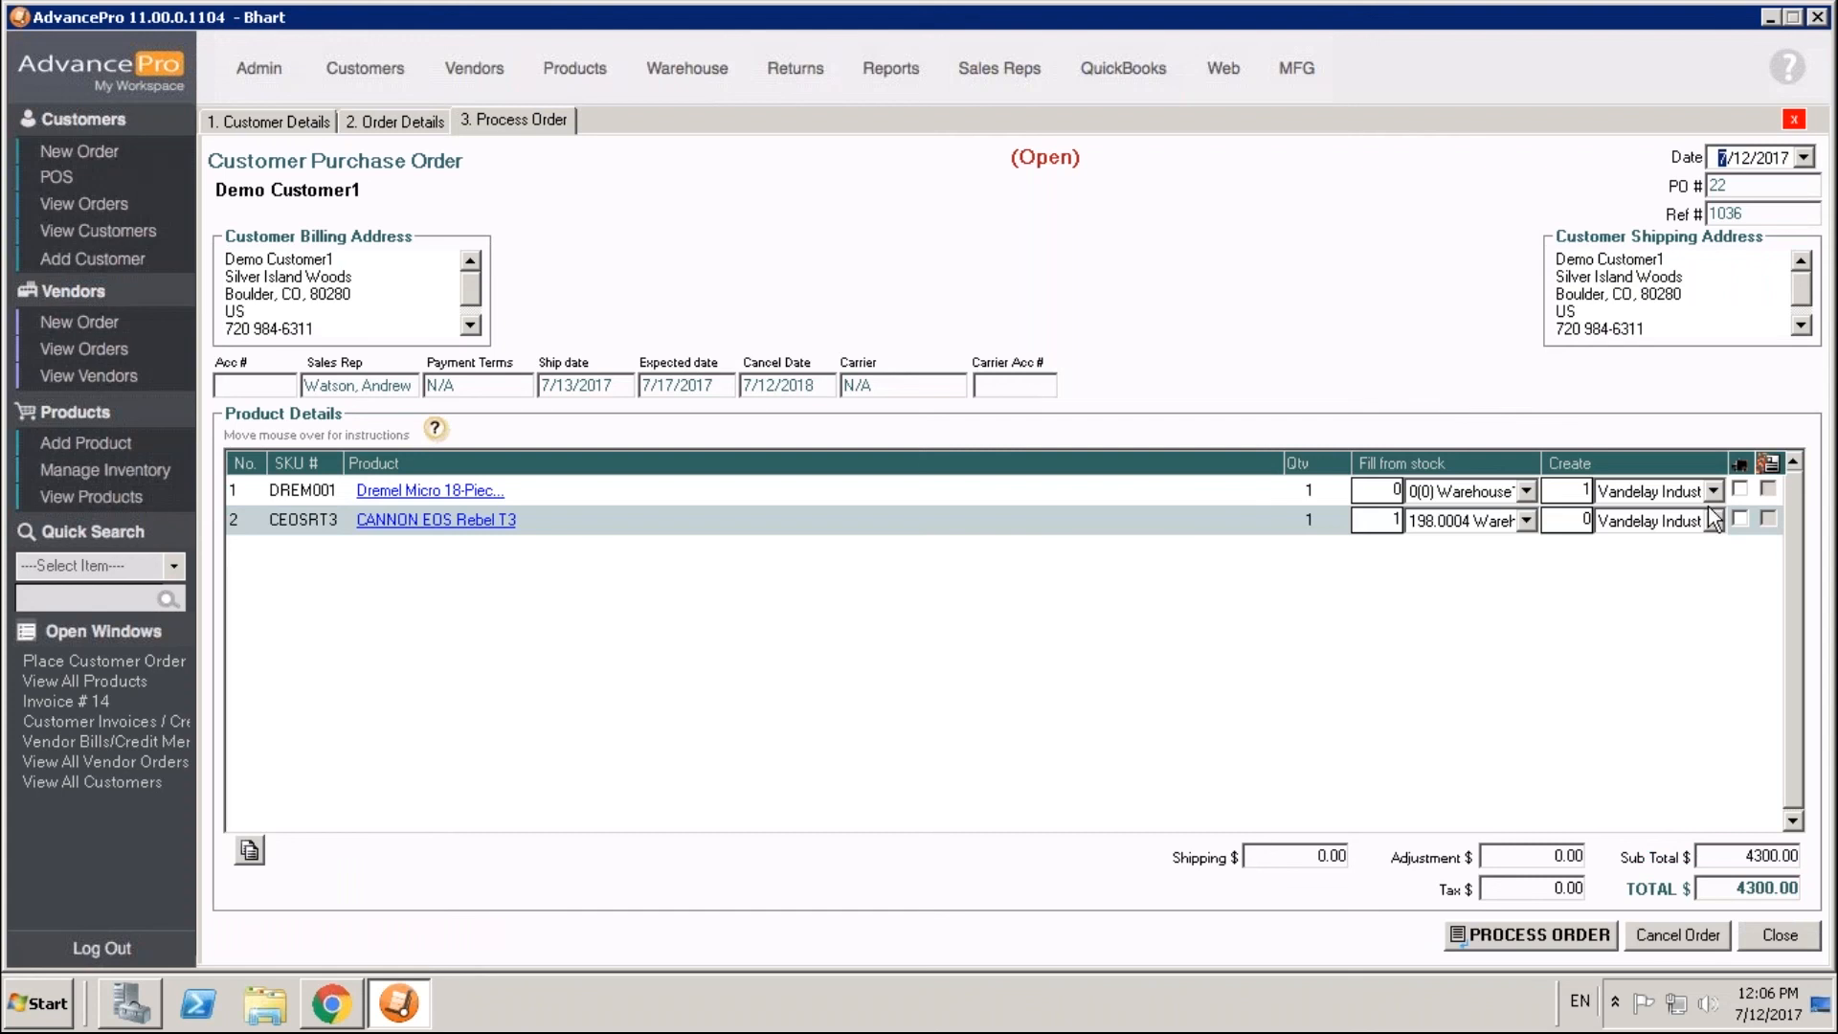
Step: Check the vendors available for creating purchase orders for the CEOSRT3 and DREM001 lines
left_click(1713, 519)
left_click(1715, 491)
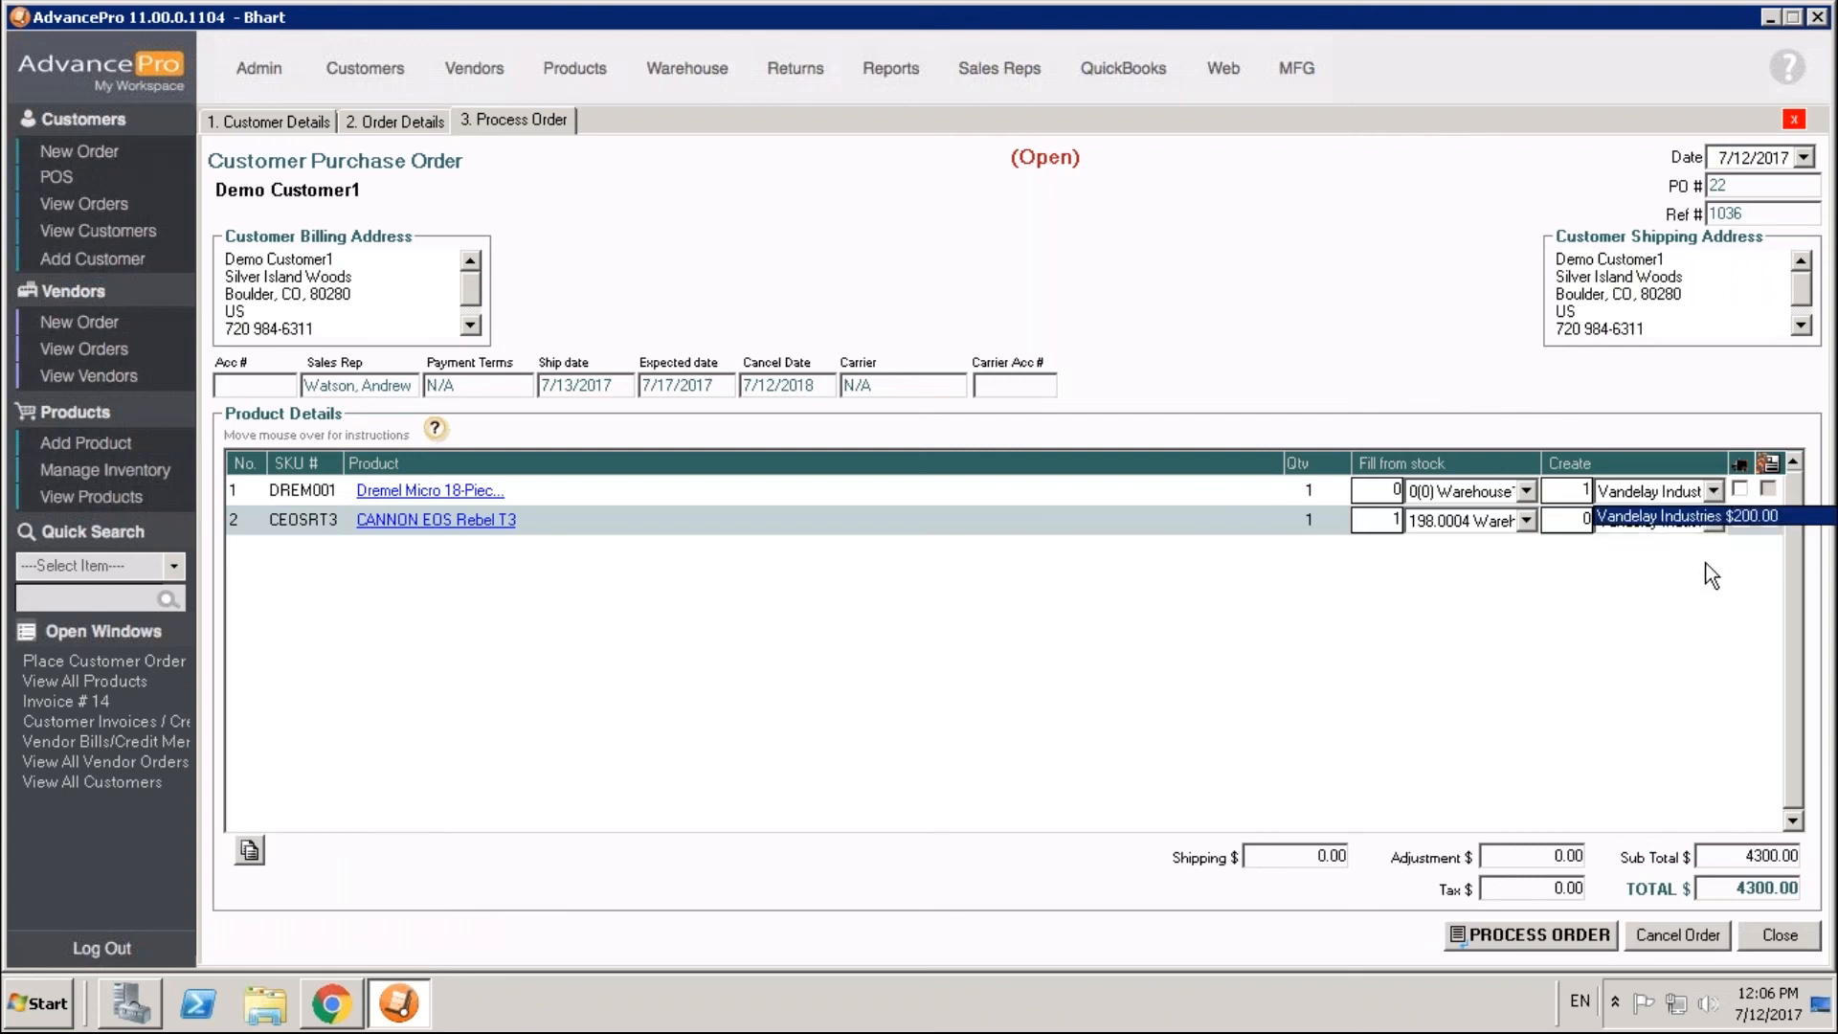
left_click(1715, 594)
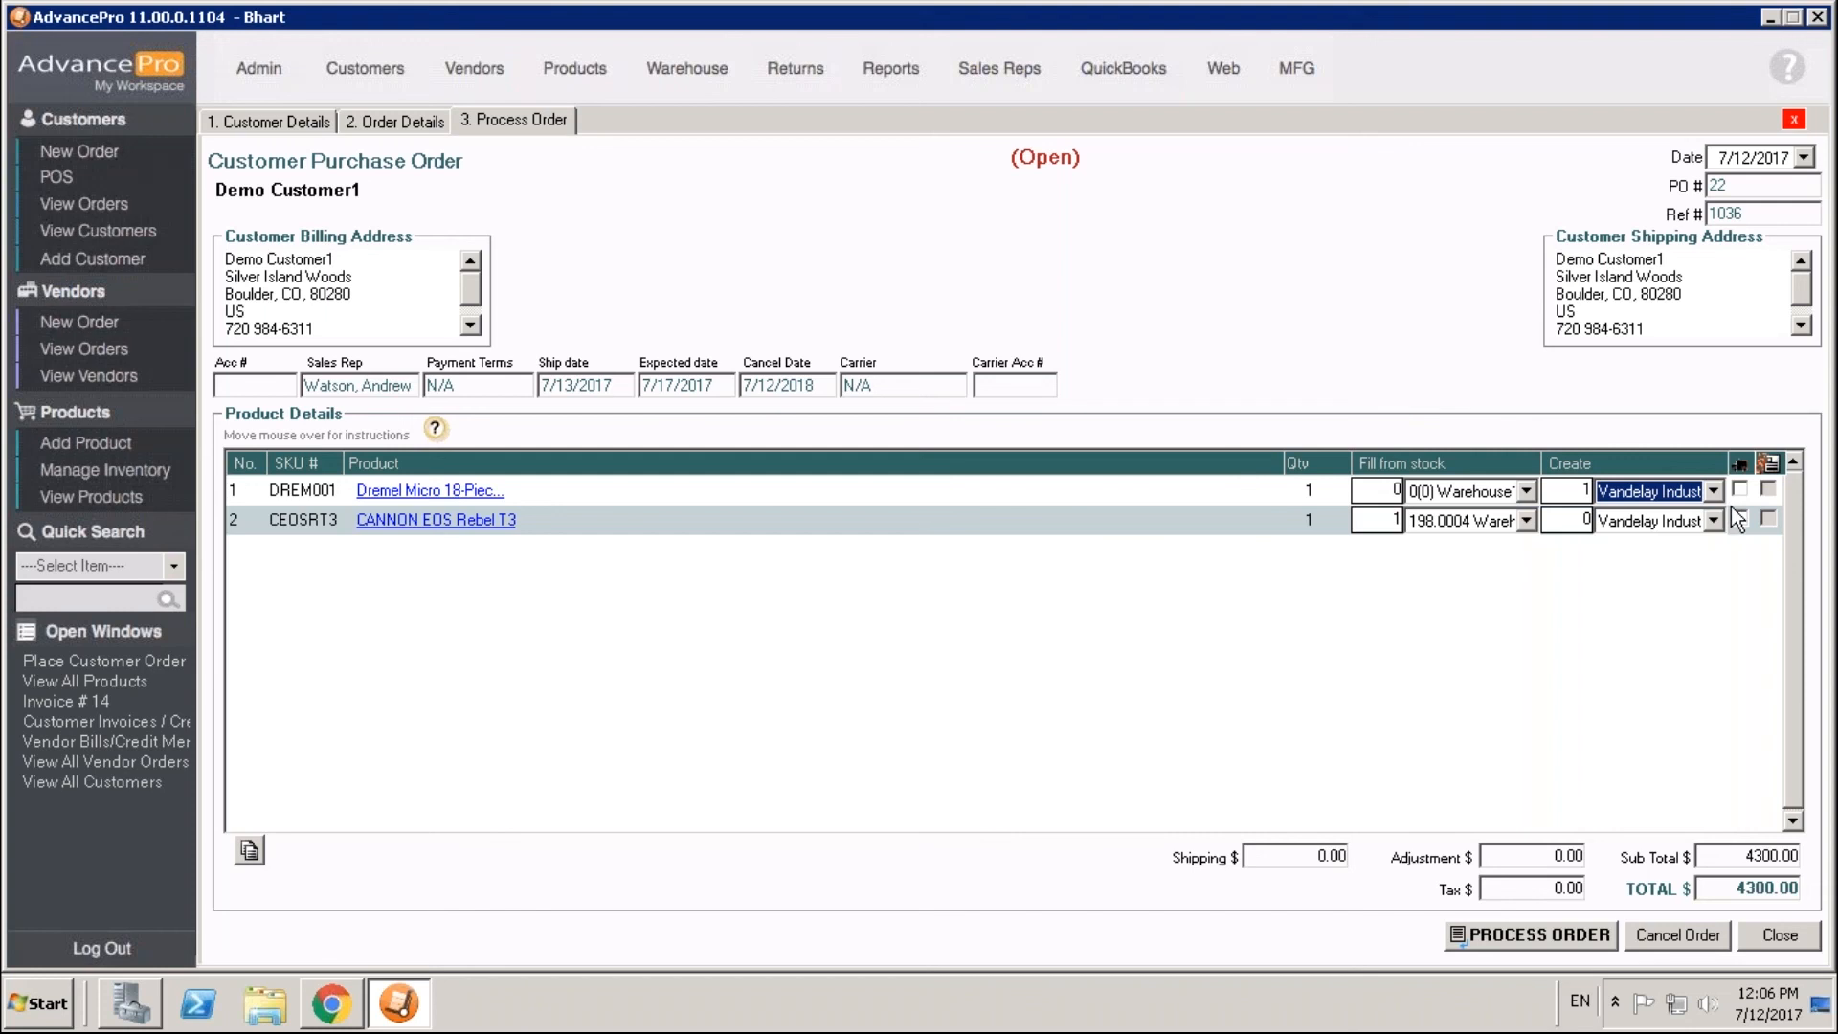